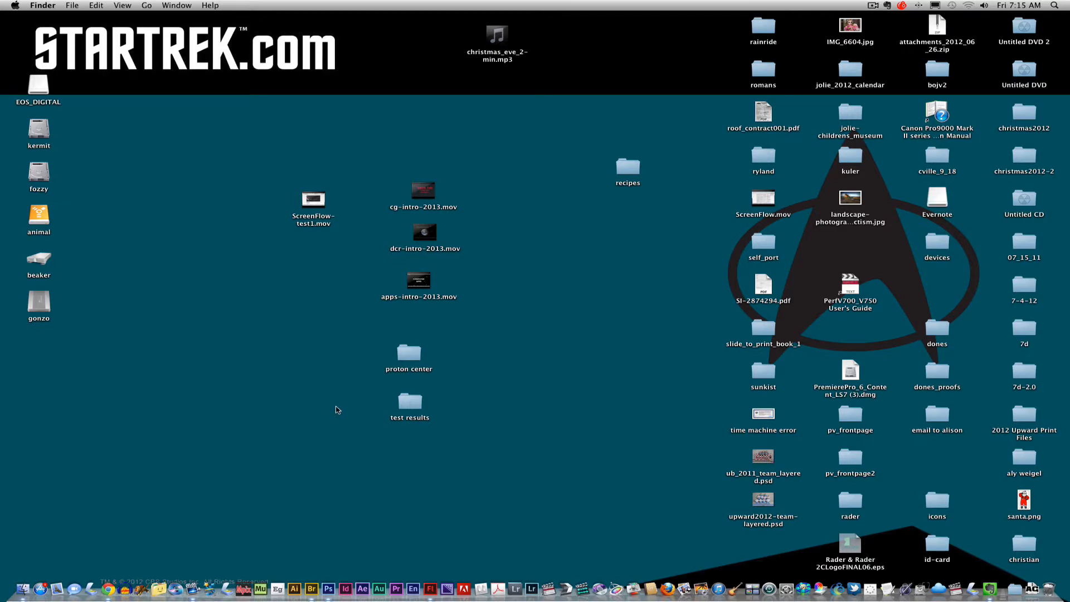
Switch to Flash and play back the finished stick-figure catch animation.
{"action": "left_click", "coordinate": [430, 588]}
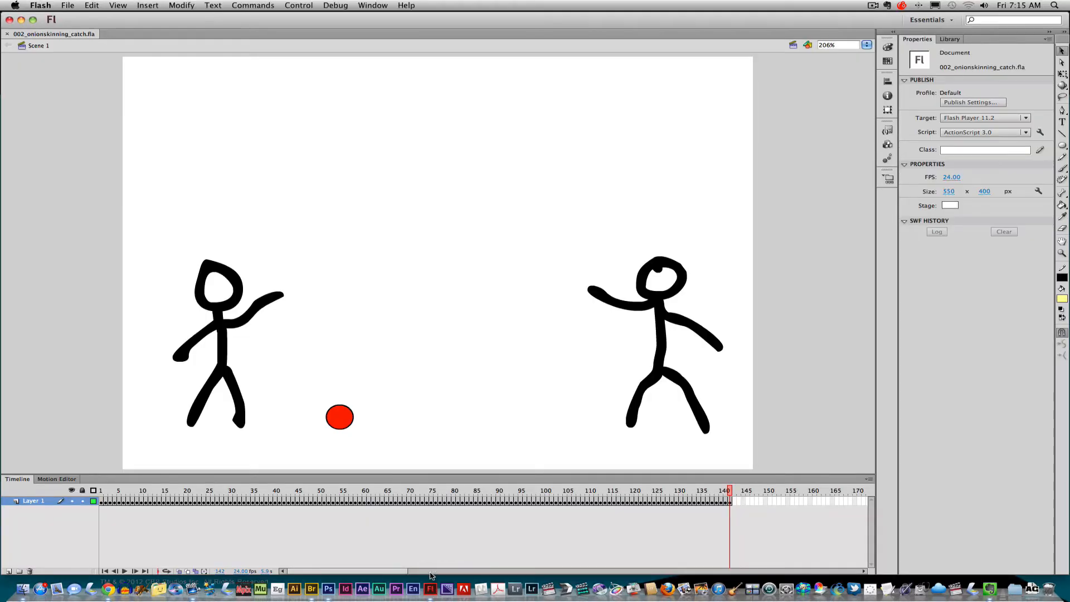
{"action": "key", "text": "Return"}
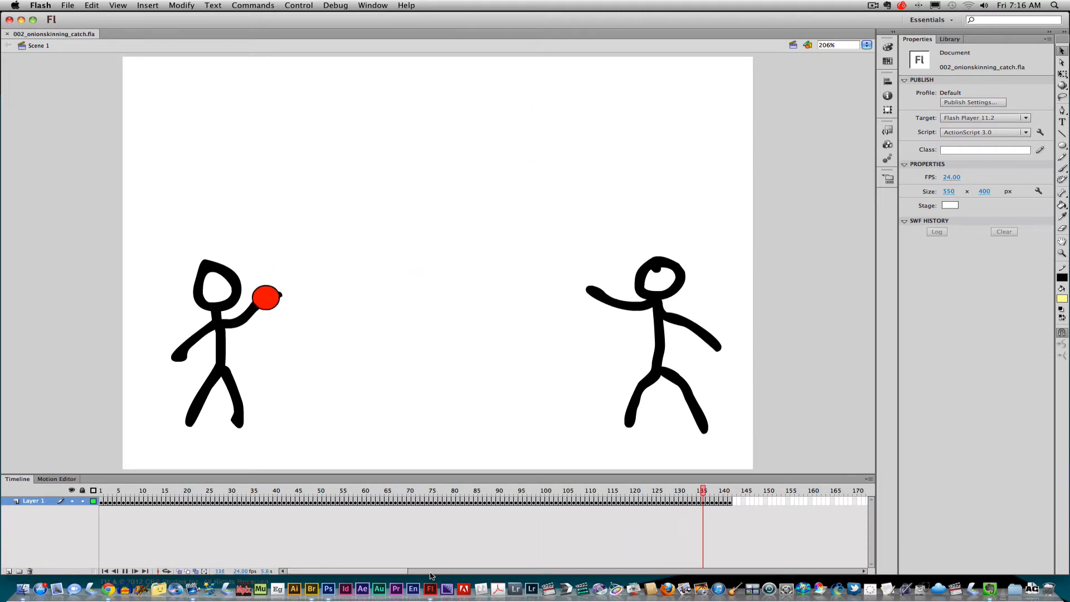
{"action": "key", "text": "Return"}
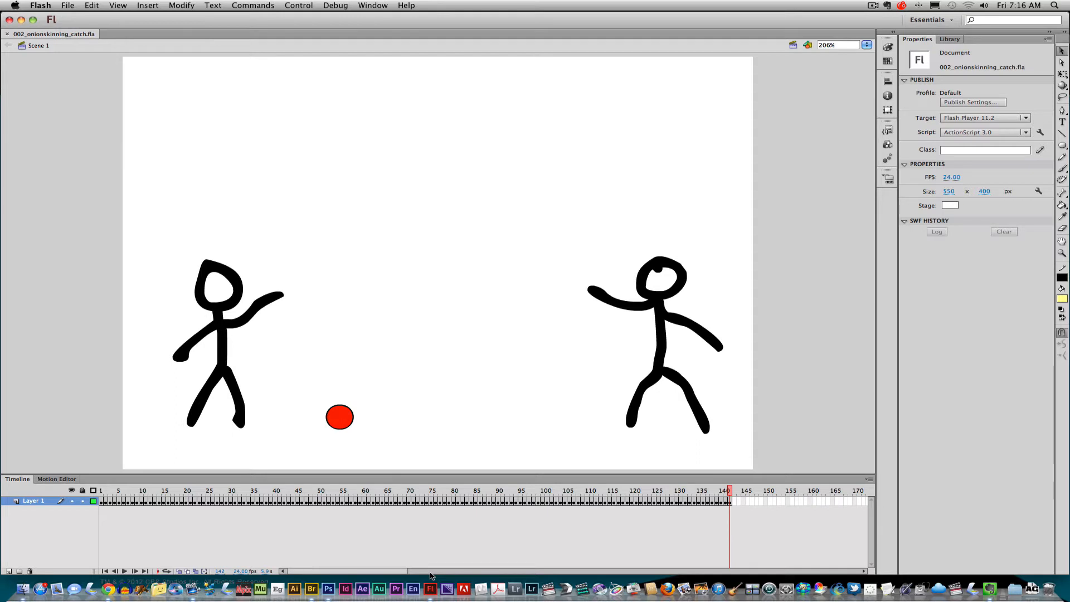
{"action": "key", "text": "Return"}
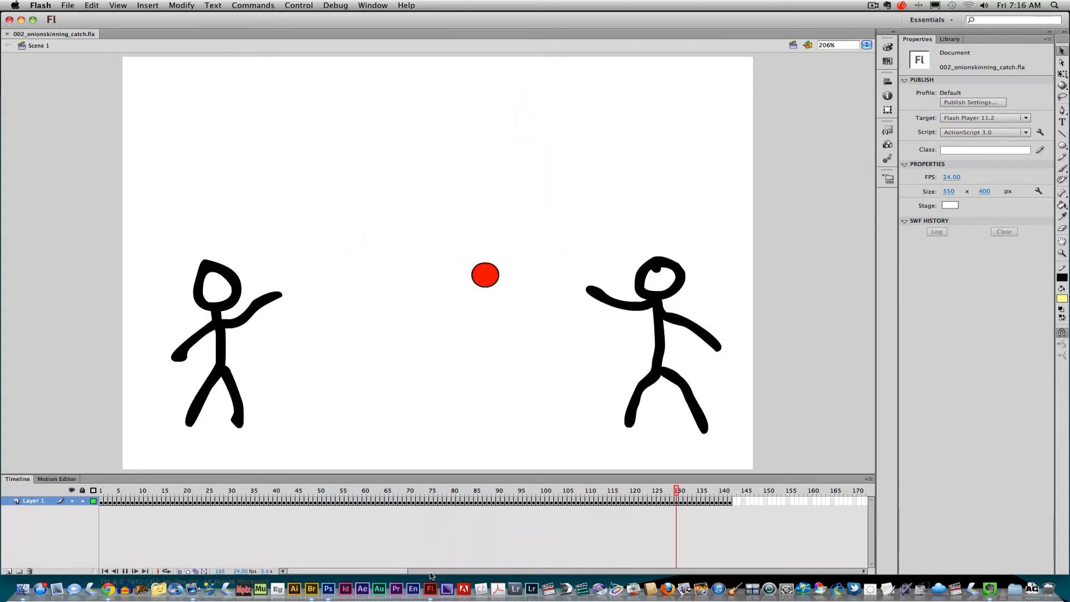
{"action": "key", "text": "Return"}
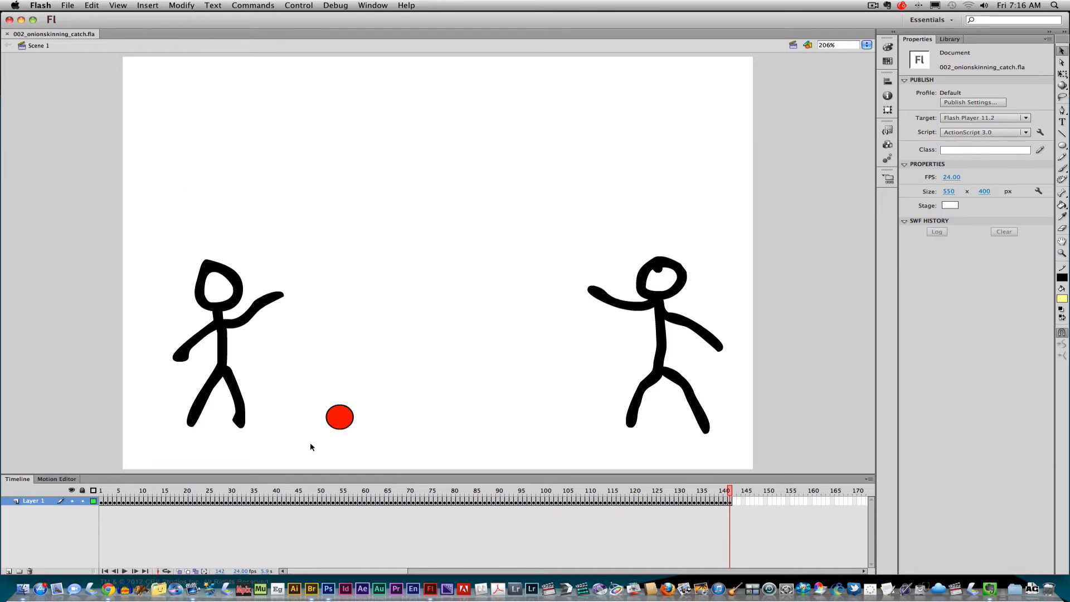
Close the catch example and create a new ActionScript 3.0 document with its stage fitted in the window.
{"action": "left_click", "coordinate": [7, 34]}
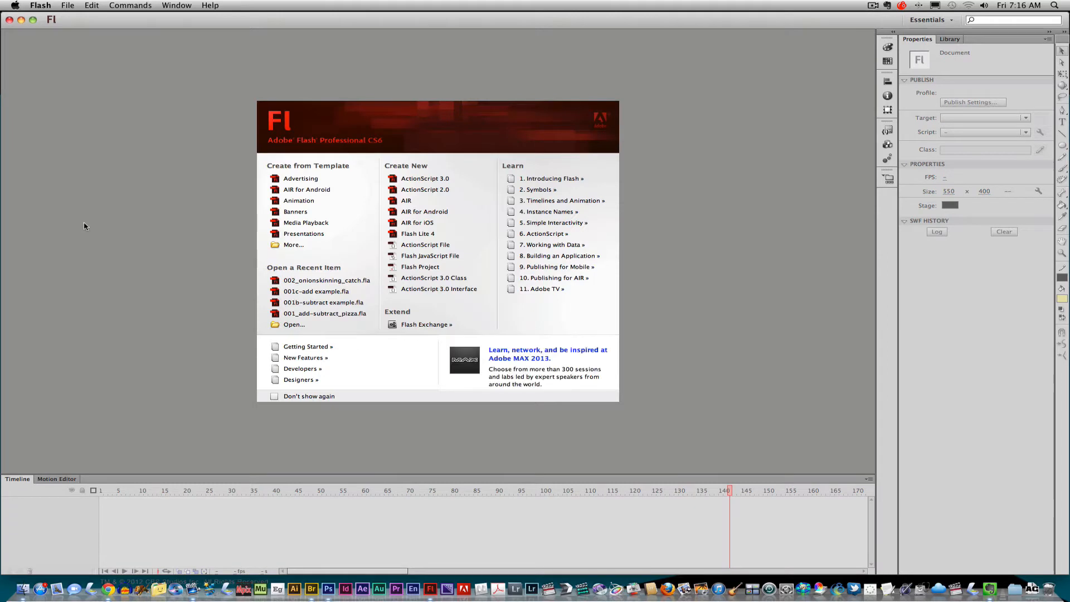
{"action": "left_click", "coordinate": [421, 180]}
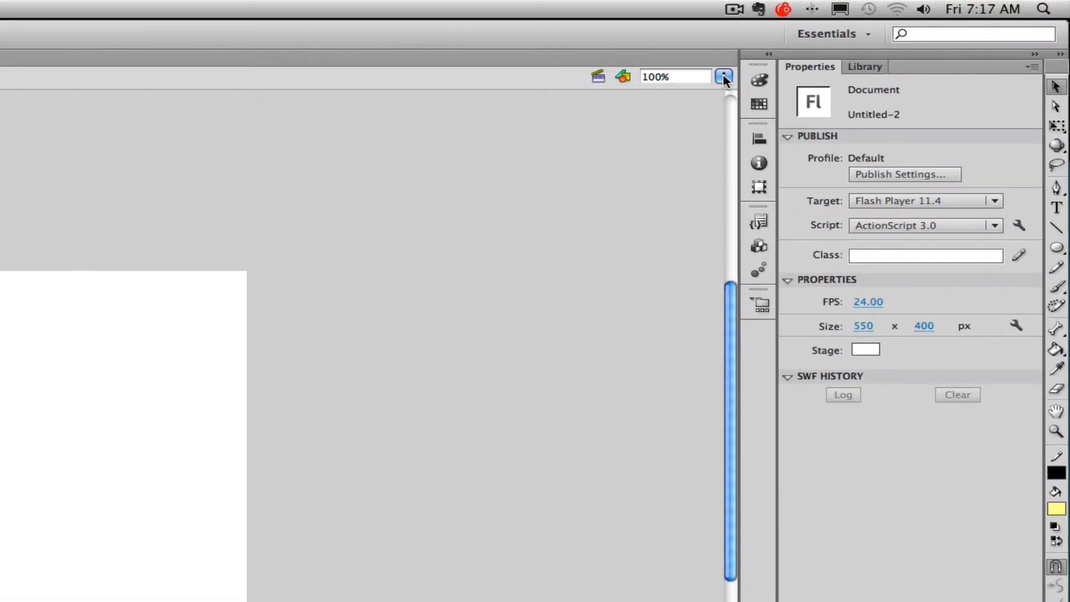
{"action": "left_click", "coordinate": [724, 78]}
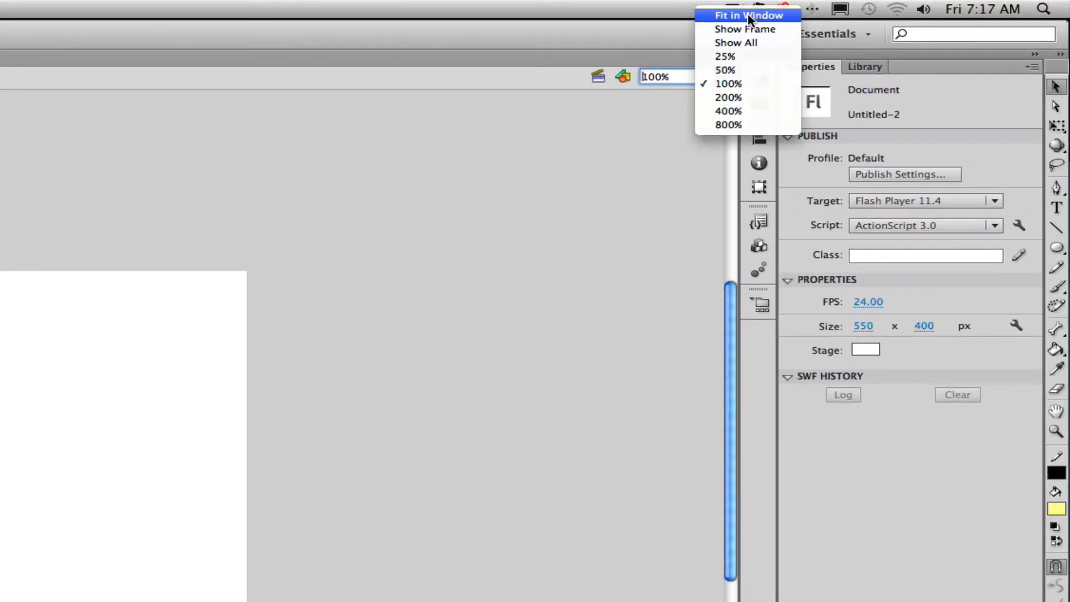
{"action": "left_click", "coordinate": [749, 16]}
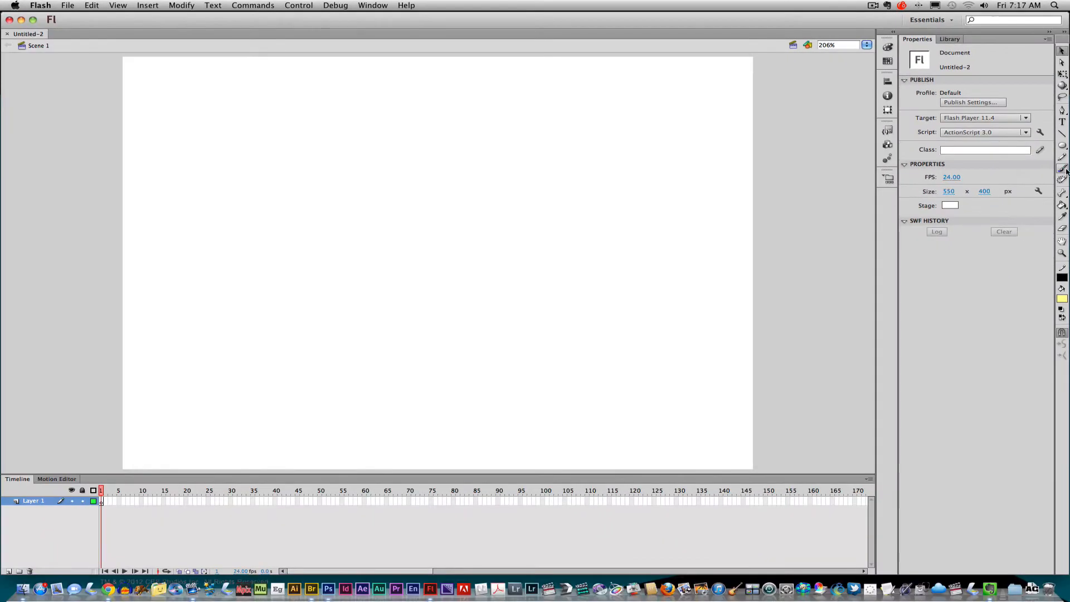
Set up the Brush tool with a black fill and the second-largest brush size.
{"action": "left_click", "coordinate": [1064, 169]}
{"action": "left_click", "coordinate": [1016, 94]}
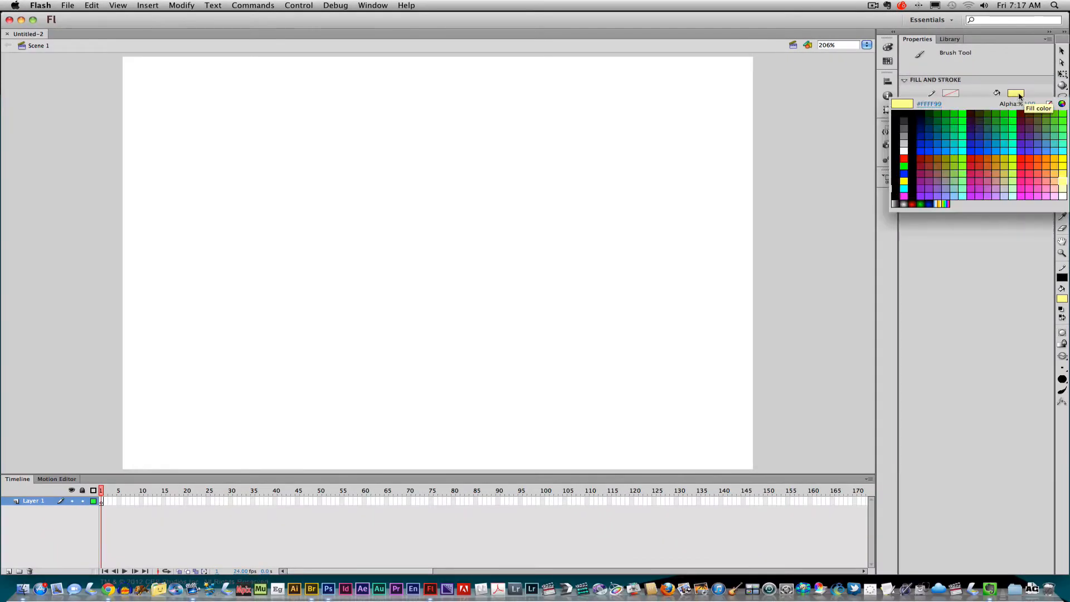
{"action": "left_click", "coordinate": [895, 112]}
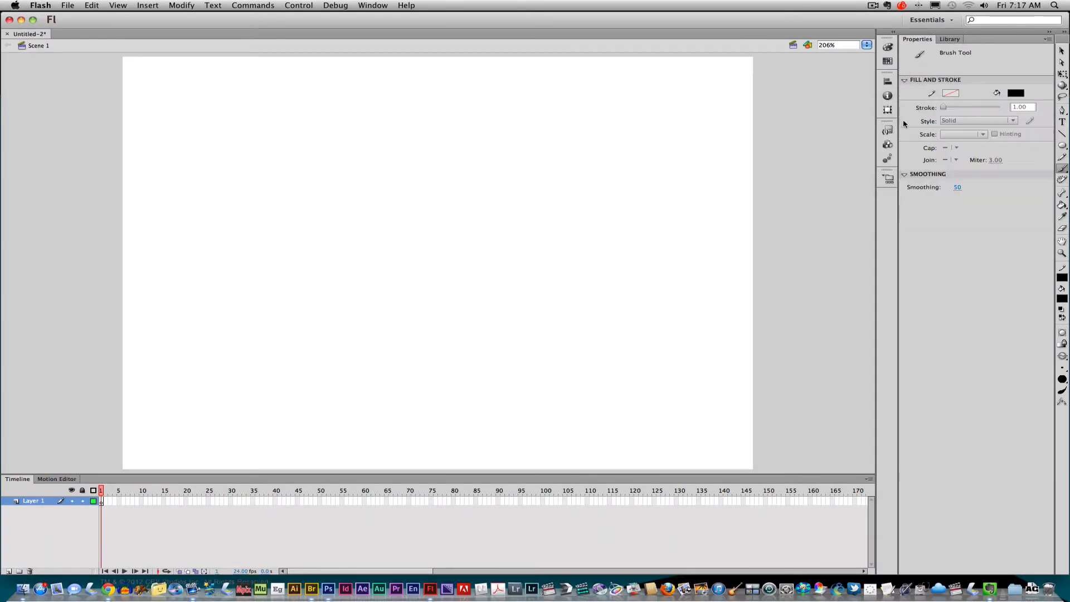
{"action": "left_click", "coordinate": [1063, 380]}
{"action": "left_click", "coordinate": [1064, 369]}
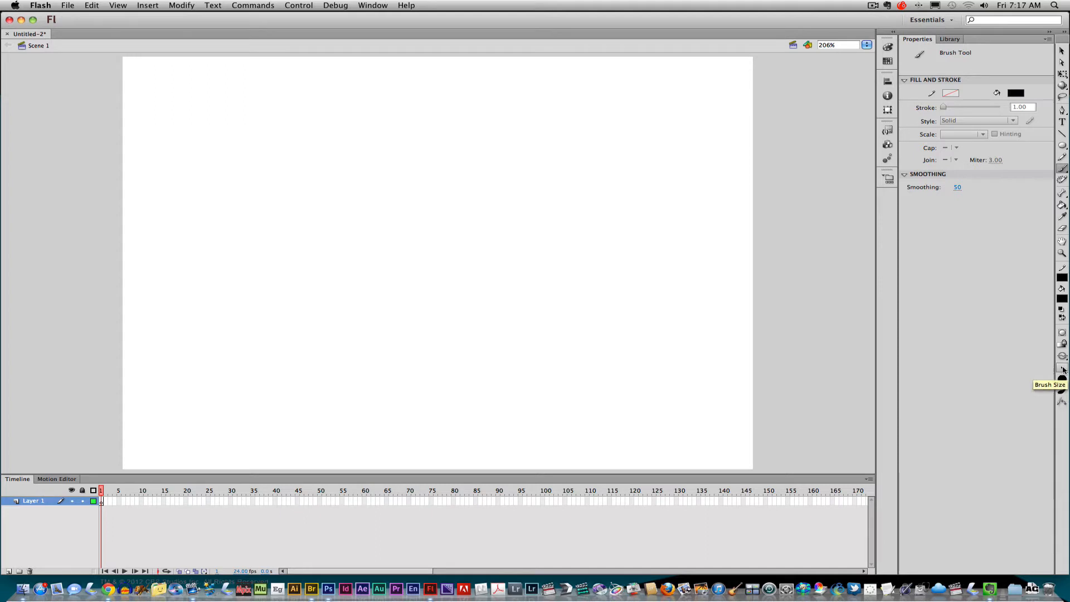
{"action": "left_click", "coordinate": [1065, 371]}
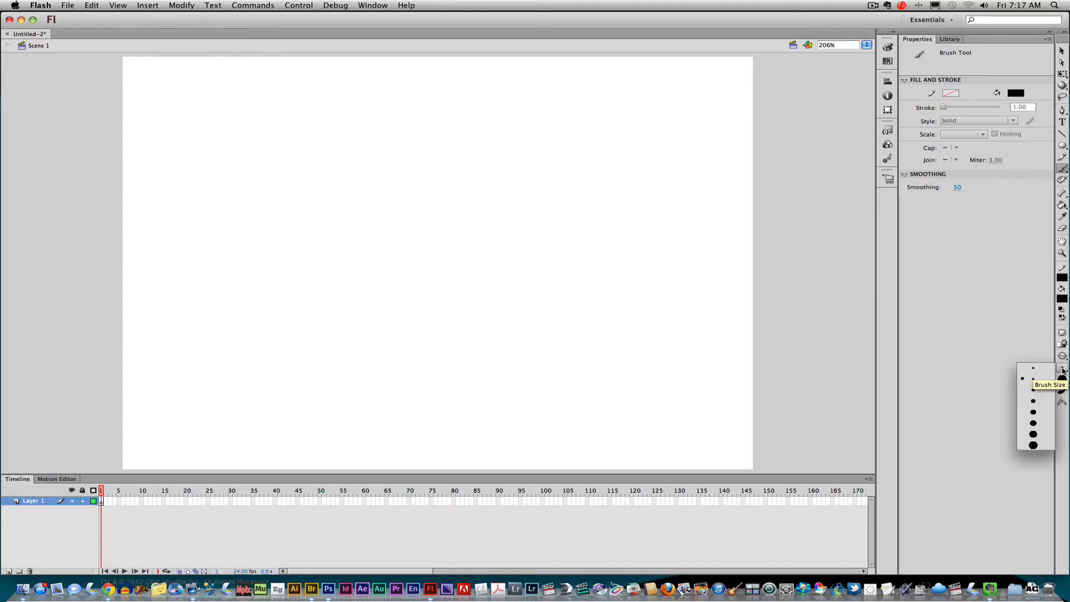
{"action": "left_click", "coordinate": [1033, 437]}
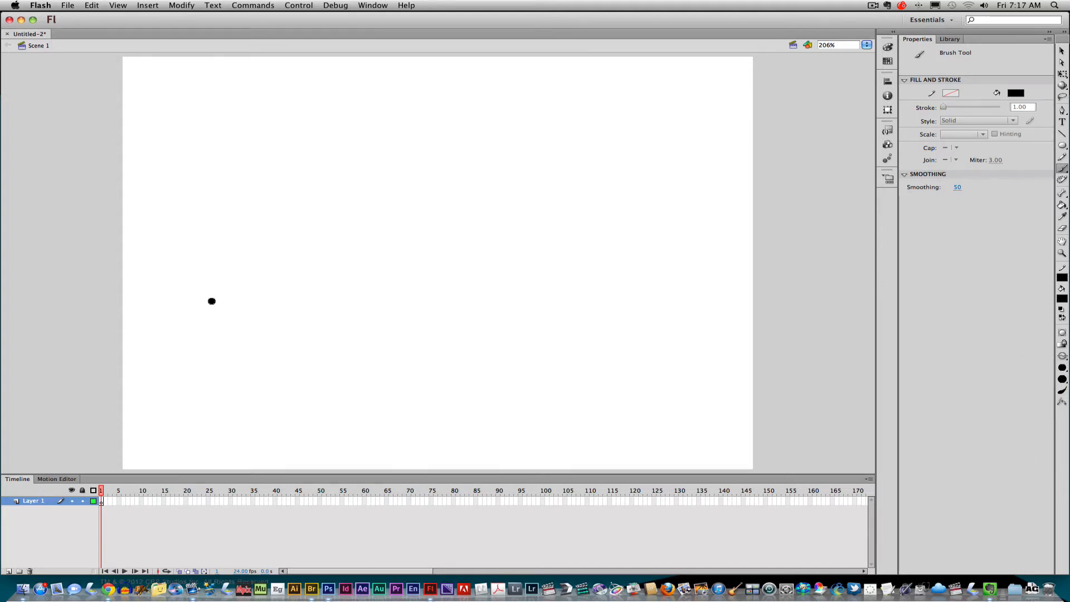
Paint a black stick figure with outstretched arms near the lower left of the stage.
{"action": "mouse_move", "coordinate": [189, 275]}
{"action": "left_mouse_down"}
{"action": "mouse_move", "coordinate": [202, 307]}
{"action": "mouse_move", "coordinate": [194, 273]}
{"action": "left_mouse_up"}
{"action": "mouse_move", "coordinate": [192, 313]}
{"action": "left_mouse_down"}
{"action": "mouse_move", "coordinate": [187, 334]}
{"action": "mouse_move", "coordinate": [151, 329]}
{"action": "mouse_move", "coordinate": [198, 335]}
{"action": "mouse_move", "coordinate": [240, 315]}
{"action": "left_mouse_up"}
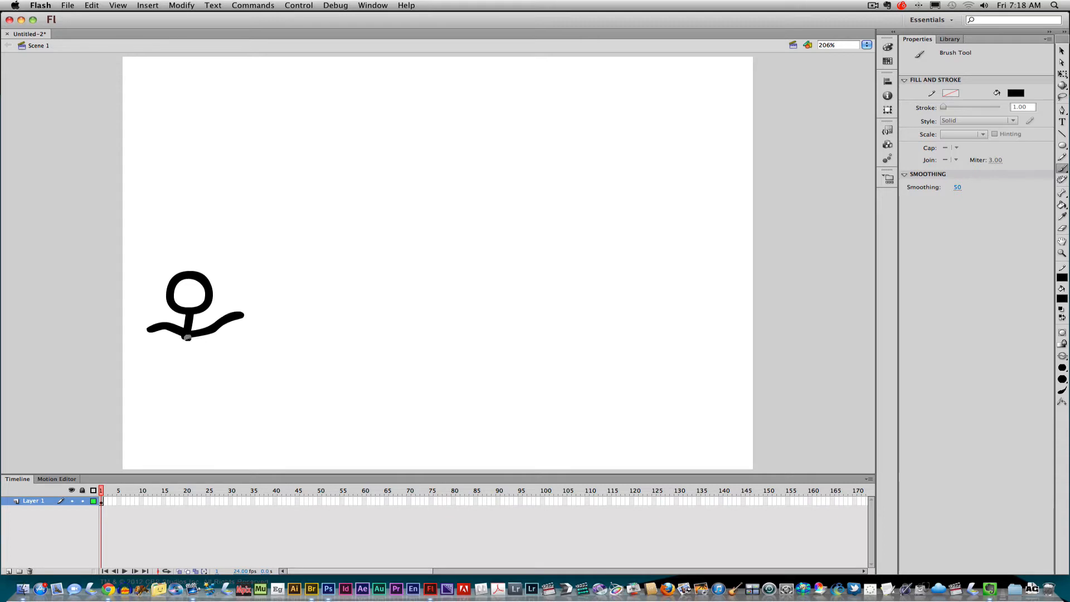
{"action": "mouse_move", "coordinate": [188, 337]}
{"action": "left_mouse_down"}
{"action": "mouse_move", "coordinate": [181, 381]}
{"action": "mouse_move", "coordinate": [157, 424]}
{"action": "left_mouse_up"}
{"action": "left_click_drag", "start_coordinate": [184, 384], "coordinate": [214, 430]}
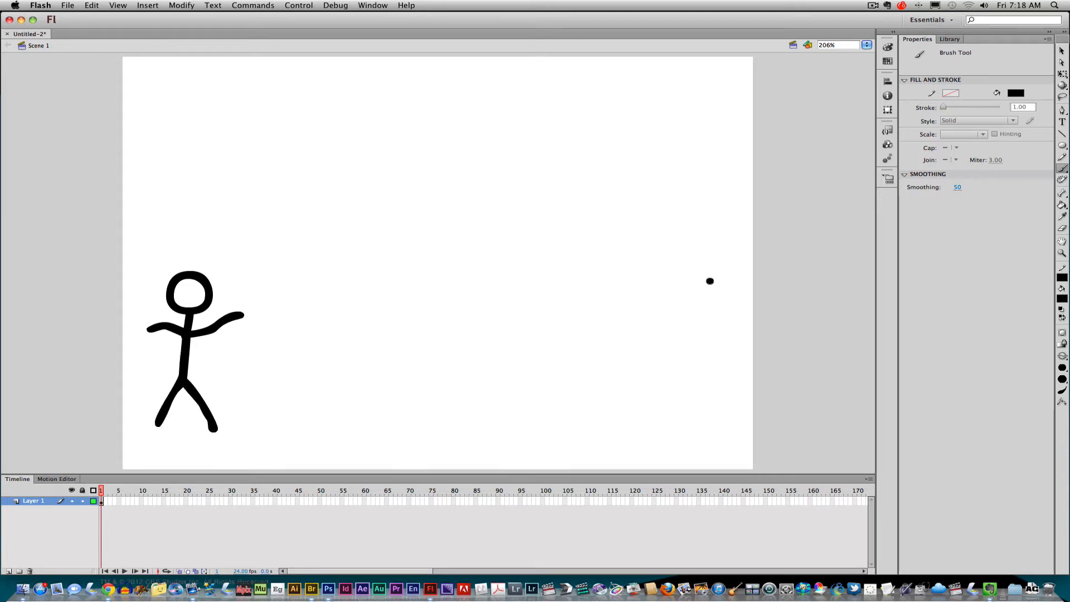
Paint a second black stick figure with outstretched arms near the lower right of the stage, facing the first.
{"action": "mouse_move", "coordinate": [676, 265]}
{"action": "left_mouse_down"}
{"action": "mouse_move", "coordinate": [647, 279]}
{"action": "mouse_move", "coordinate": [682, 293]}
{"action": "mouse_move", "coordinate": [675, 262]}
{"action": "mouse_move", "coordinate": [663, 332]}
{"action": "left_mouse_up"}
{"action": "mouse_move", "coordinate": [625, 302]}
{"action": "left_mouse_down"}
{"action": "mouse_move", "coordinate": [660, 333]}
{"action": "mouse_move", "coordinate": [706, 324]}
{"action": "mouse_move", "coordinate": [666, 341]}
{"action": "mouse_move", "coordinate": [663, 385]}
{"action": "mouse_move", "coordinate": [634, 429]}
{"action": "left_mouse_up"}
{"action": "left_click_drag", "start_coordinate": [671, 383], "coordinate": [685, 432]}
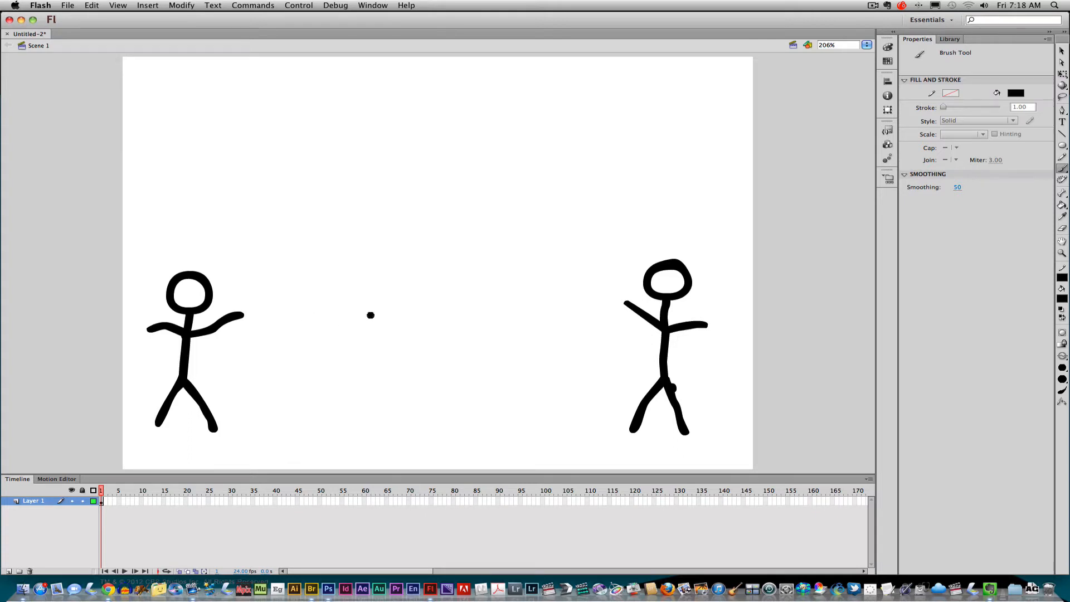
Set the fill color to red, and paint a small test ball between the figures before removing it.
{"action": "left_click", "coordinate": [1015, 93]}
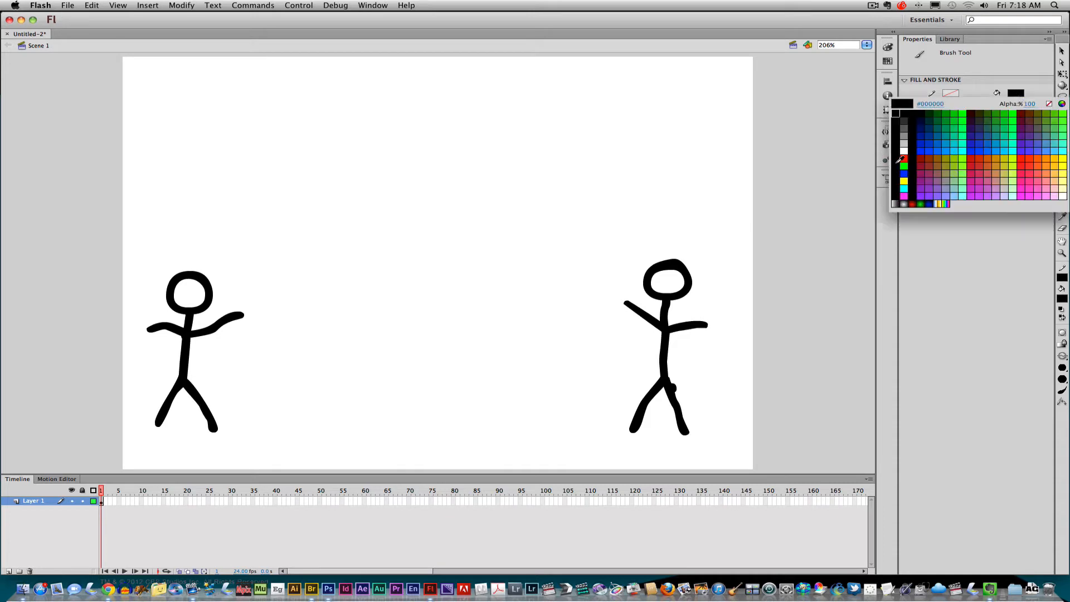
{"action": "left_click", "coordinate": [906, 159]}
{"action": "left_click_drag", "start_coordinate": [396, 273], "coordinate": [401, 273]}
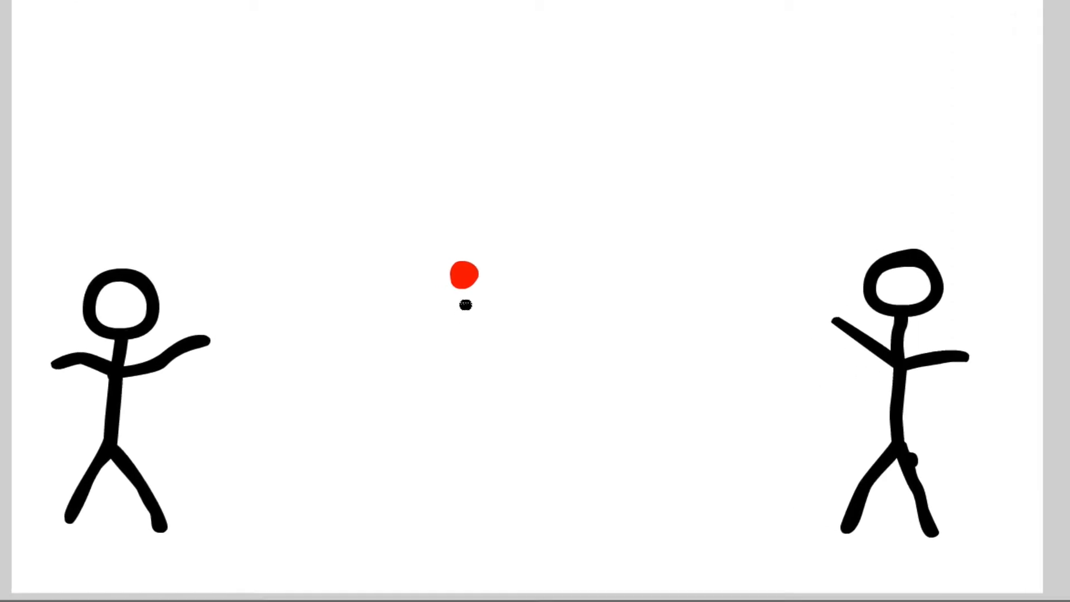
{"action": "key", "text": "F7"}
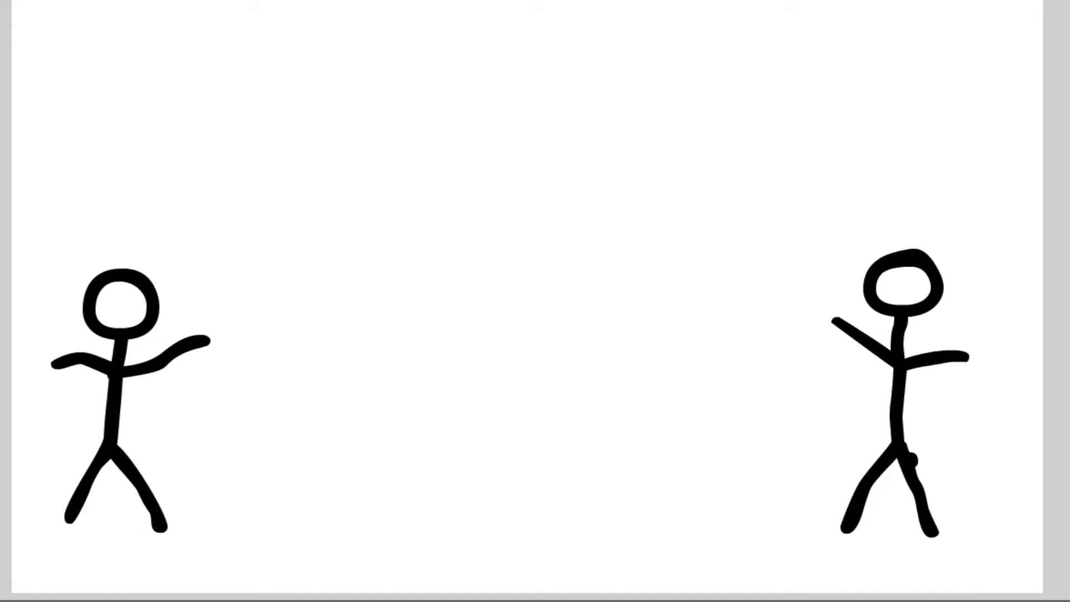
Draw a small red oval with a black outline between the figures using the Oval tool.
{"action": "left_click", "coordinate": [1061, 242]}
{"action": "left_click", "coordinate": [1061, 242]}
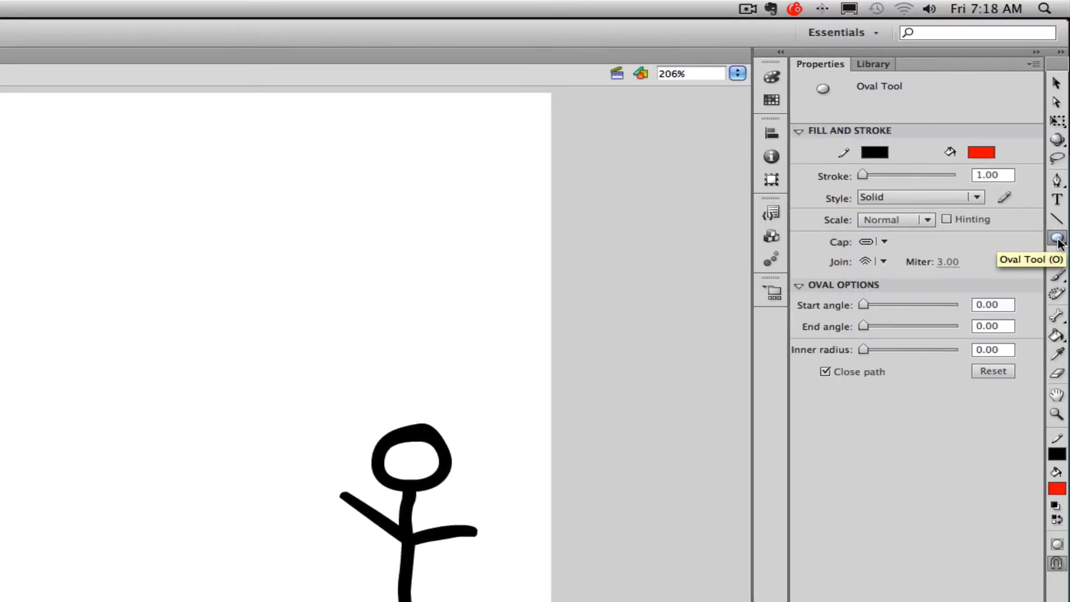
{"action": "left_click", "coordinate": [1060, 244]}
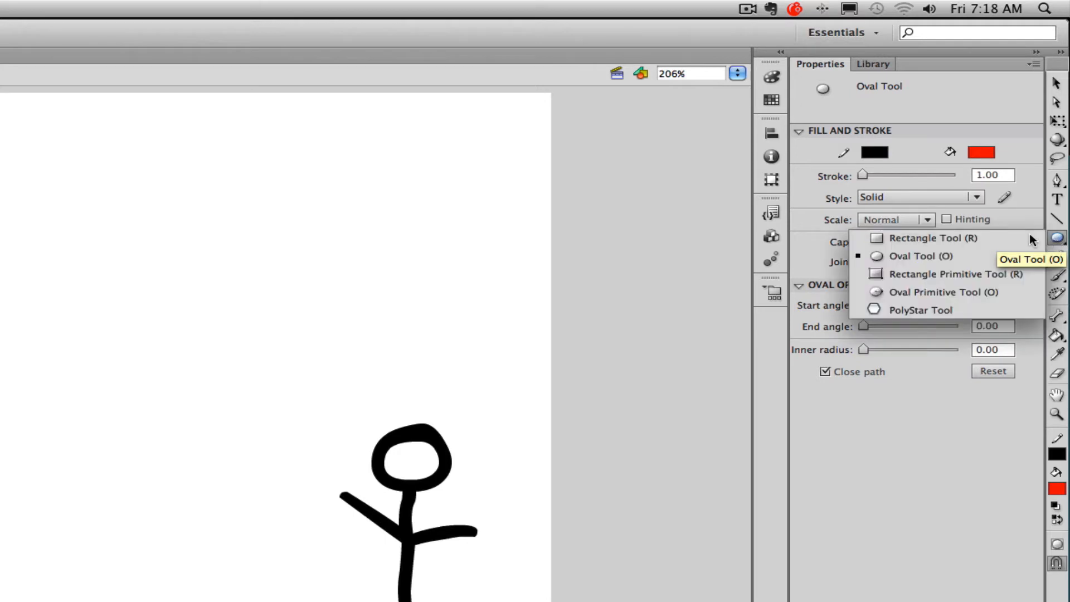
{"action": "left_click", "coordinate": [991, 240]}
{"action": "left_click", "coordinate": [1058, 239]}
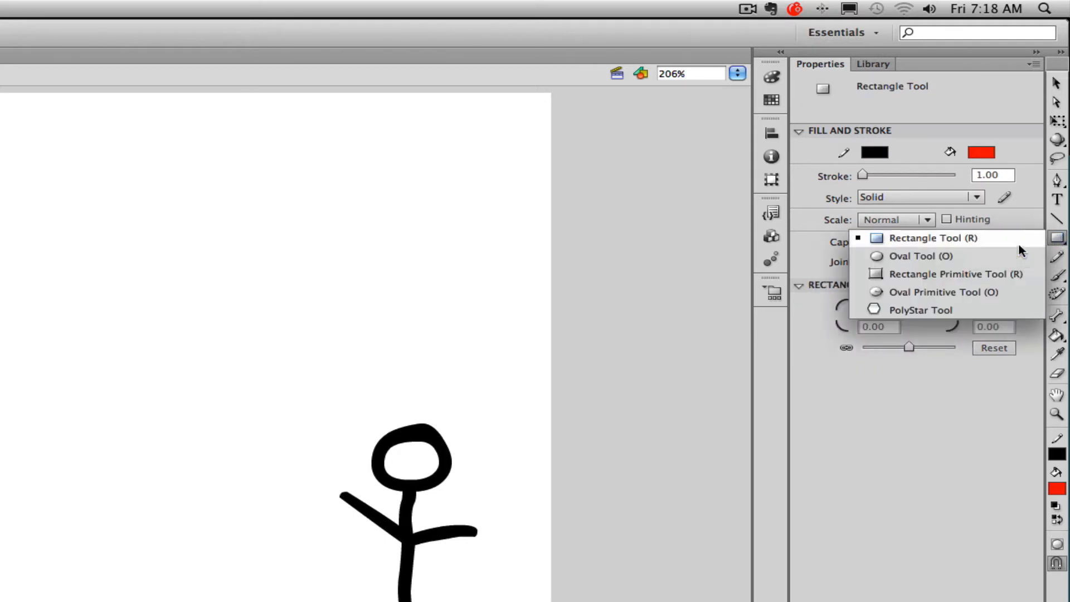
{"action": "left_click", "coordinate": [975, 249]}
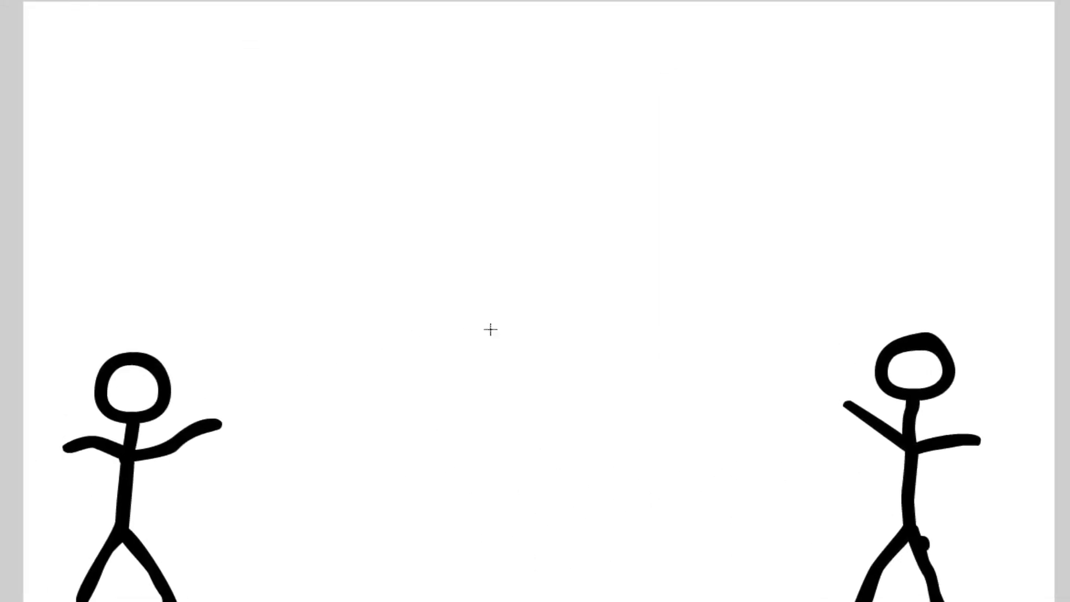
{"action": "left_click_drag", "start_coordinate": [490, 329], "coordinate": [531, 363]}
Move only the oval's red fill away from its outline, and undo the move.
{"action": "left_click_drag", "start_coordinate": [521, 349], "coordinate": [583, 330]}
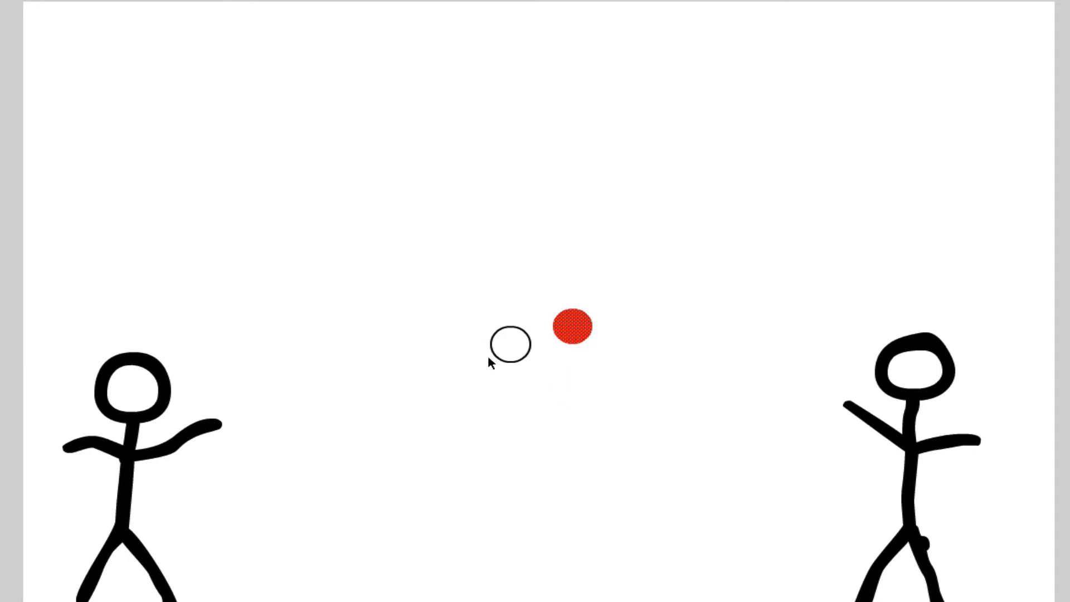
{"action": "key", "text": "ctrl+z"}
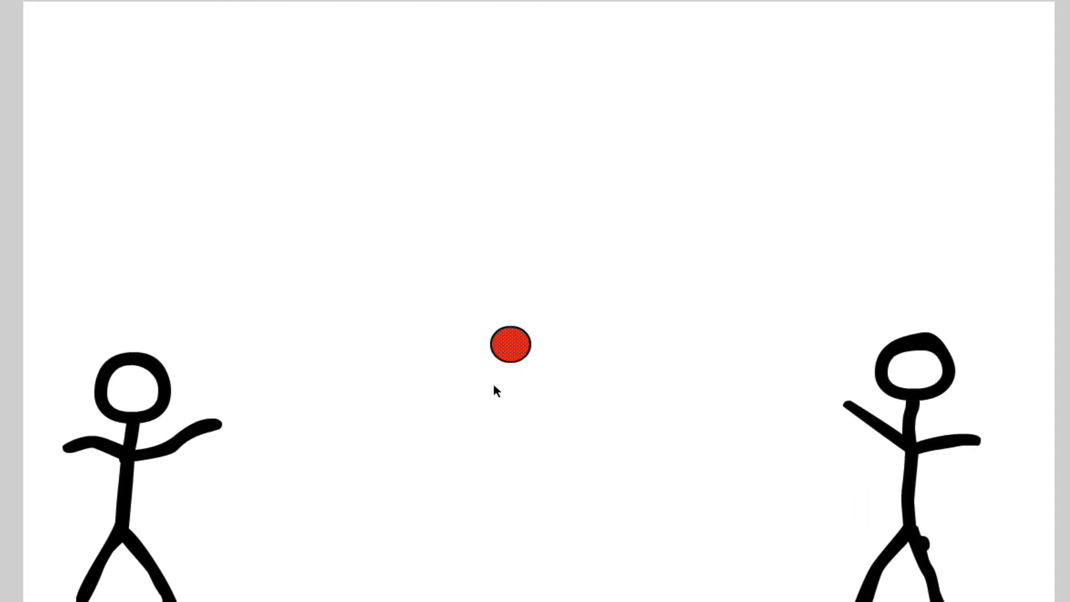
Move the oval's fill and outline together a short distance, and delete the whole oval.
{"action": "left_click_drag", "start_coordinate": [469, 310], "coordinate": [553, 393]}
{"action": "left_click_drag", "start_coordinate": [512, 355], "coordinate": [550, 346]}
{"action": "left_click_drag", "start_coordinate": [500, 296], "coordinate": [575, 397]}
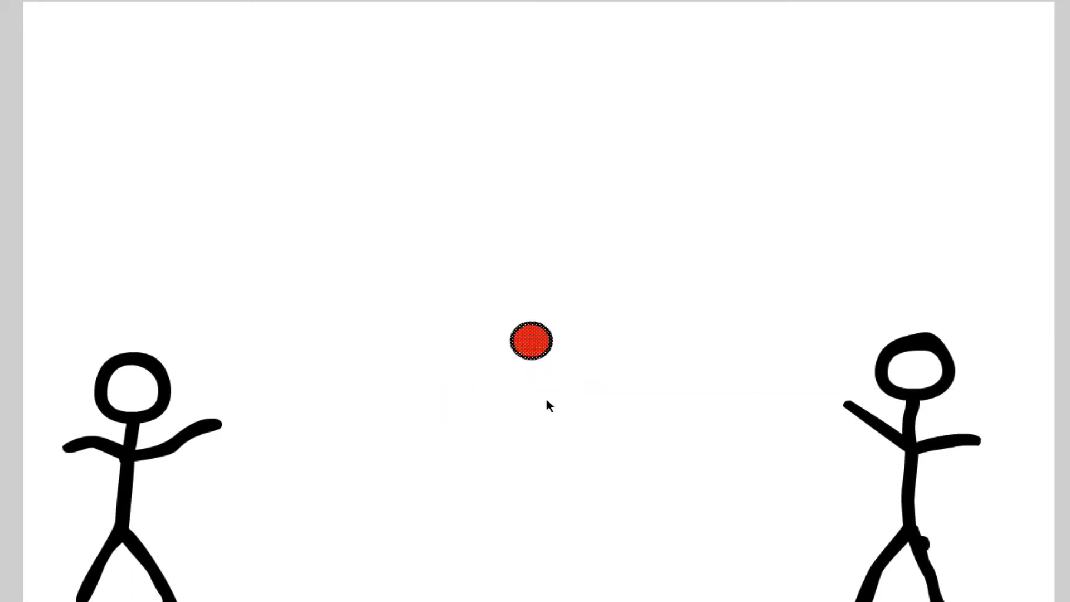
{"action": "key", "text": "Delete"}
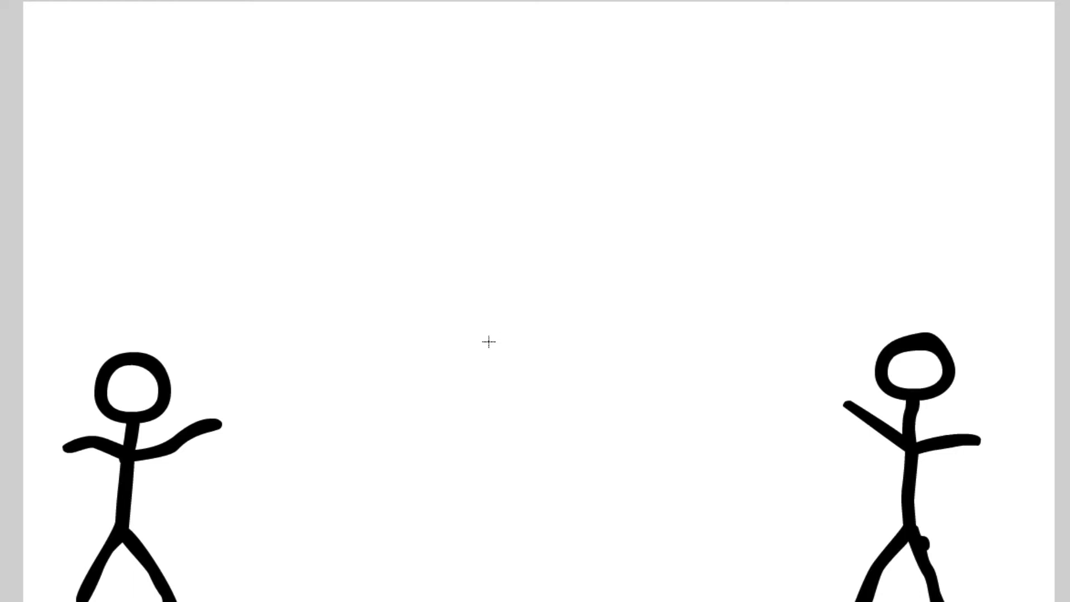
Draw a red, black-outlined oval as a single drawing object between the figures and reposition it as one piece.
{"action": "left_click_drag", "start_coordinate": [458, 318], "coordinate": [506, 361]}
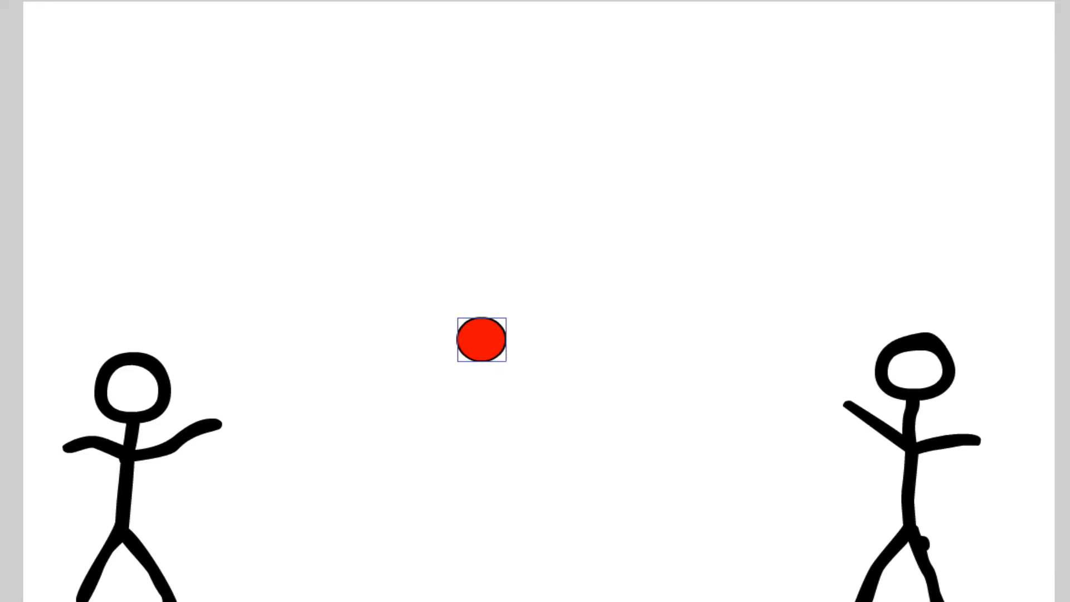
{"action": "left_click_drag", "start_coordinate": [477, 349], "coordinate": [471, 395]}
{"action": "left_click_drag", "start_coordinate": [483, 386], "coordinate": [595, 356]}
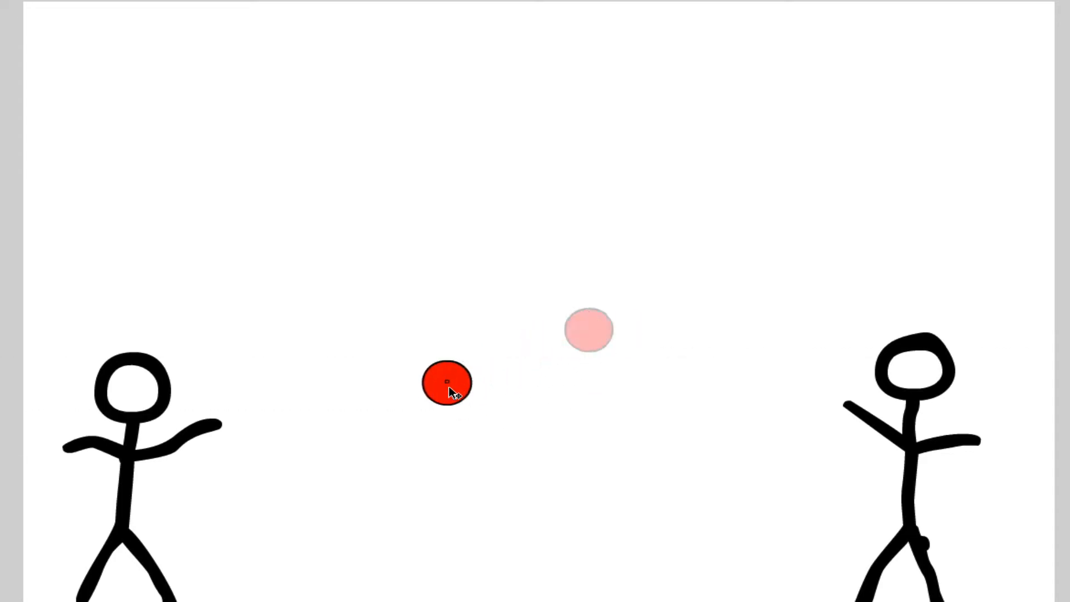
{"action": "left_click_drag", "start_coordinate": [449, 386], "coordinate": [430, 393]}
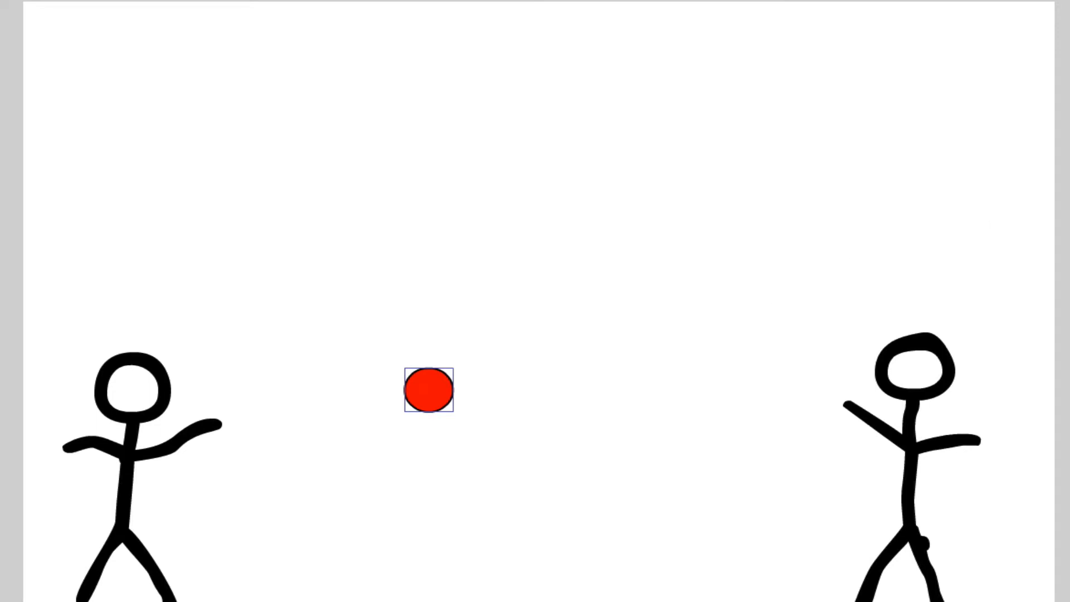
Draw a larger red oval as a merge shape, and compare moving its fill alone with moving the drawing-object ball whole.
{"action": "mouse_move", "coordinate": [552, 339]}
{"action": "left_mouse_down"}
{"action": "mouse_move", "coordinate": [612, 392]}
{"action": "mouse_move", "coordinate": [627, 351]}
{"action": "mouse_move", "coordinate": [680, 325]}
{"action": "left_mouse_up"}
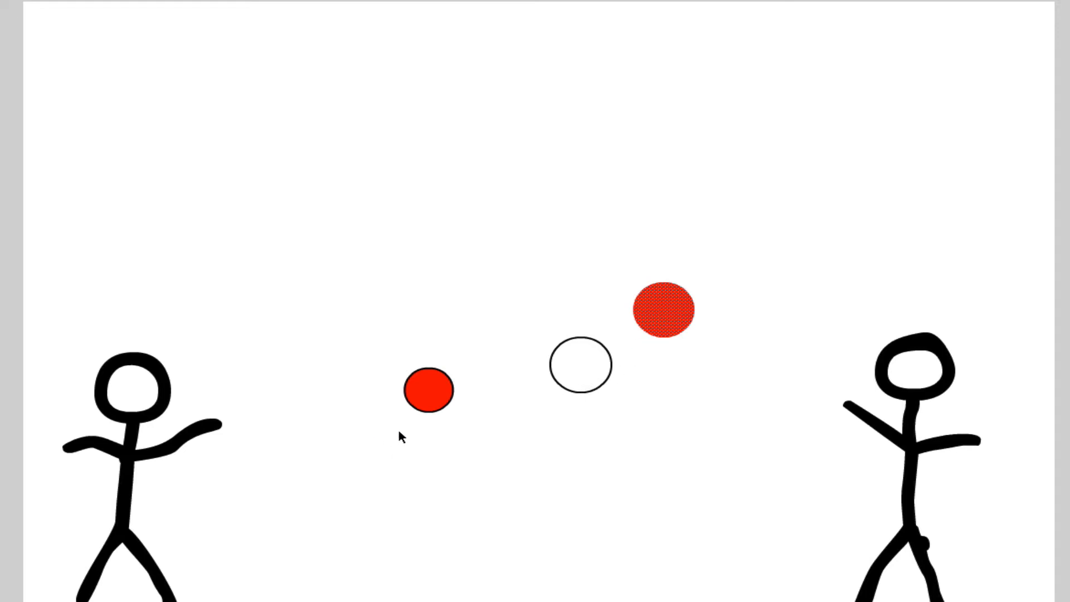
{"action": "left_click_drag", "start_coordinate": [428, 399], "coordinate": [348, 320]}
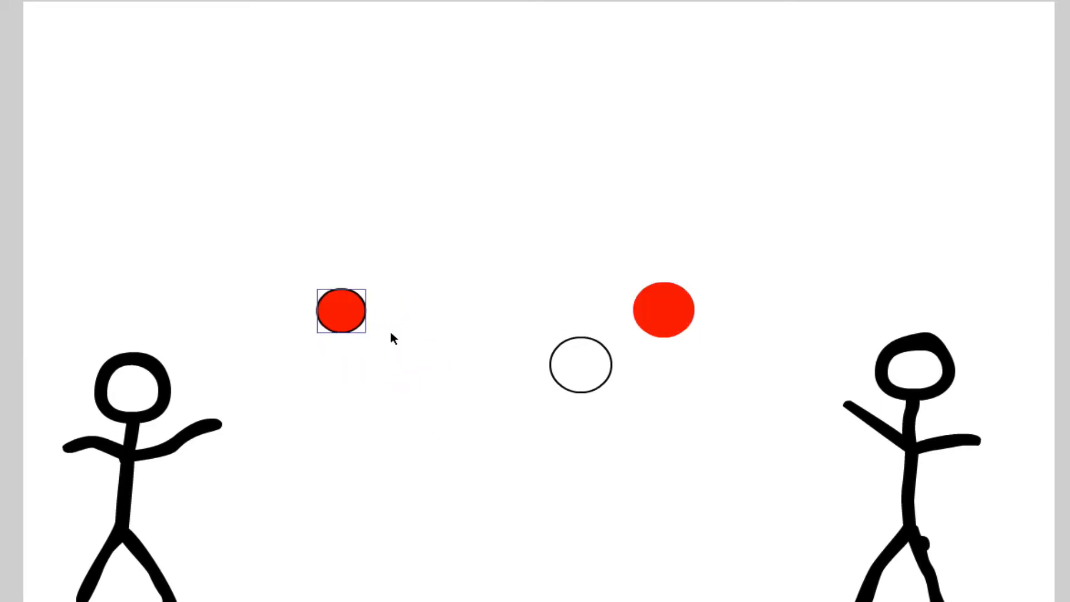
{"action": "left_click_drag", "start_coordinate": [681, 328], "coordinate": [690, 359]}
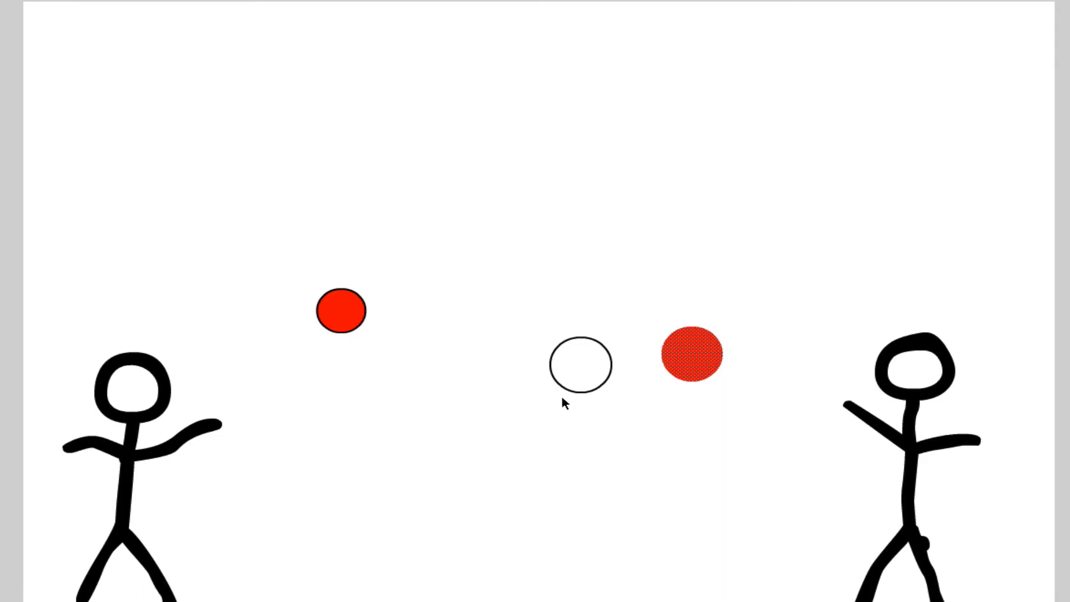
Delete the separated oval outline and fill, along with the drawing-object ball near the left figure.
{"action": "left_click_drag", "start_coordinate": [520, 288], "coordinate": [727, 440]}
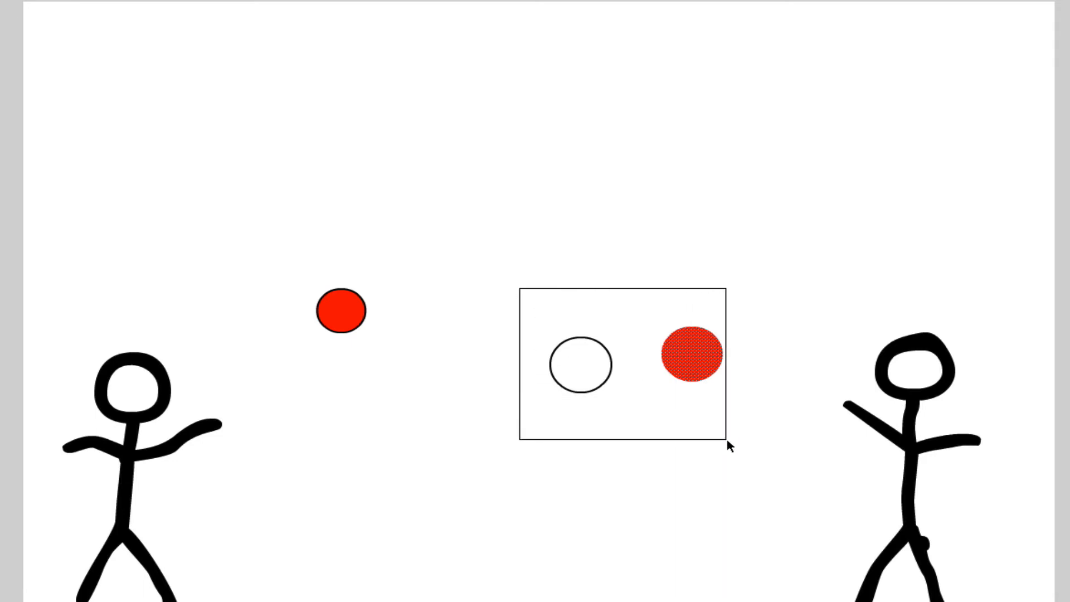
{"action": "left_click_drag", "start_coordinate": [506, 273], "coordinate": [764, 460]}
{"action": "key", "text": "Delete"}
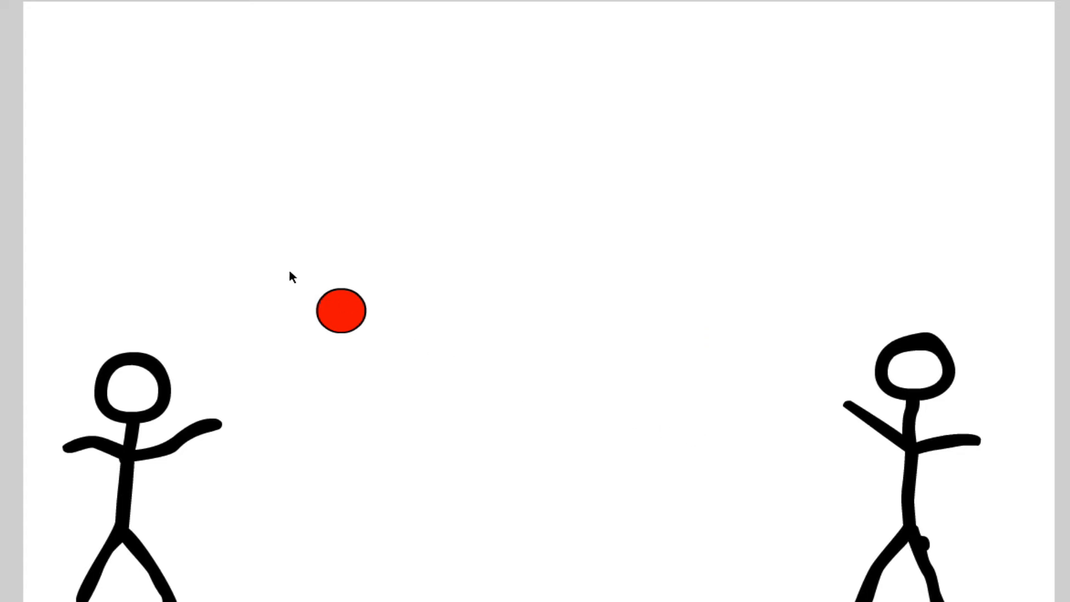
{"action": "left_click_drag", "start_coordinate": [275, 260], "coordinate": [437, 386]}
{"action": "key", "text": "Delete"}
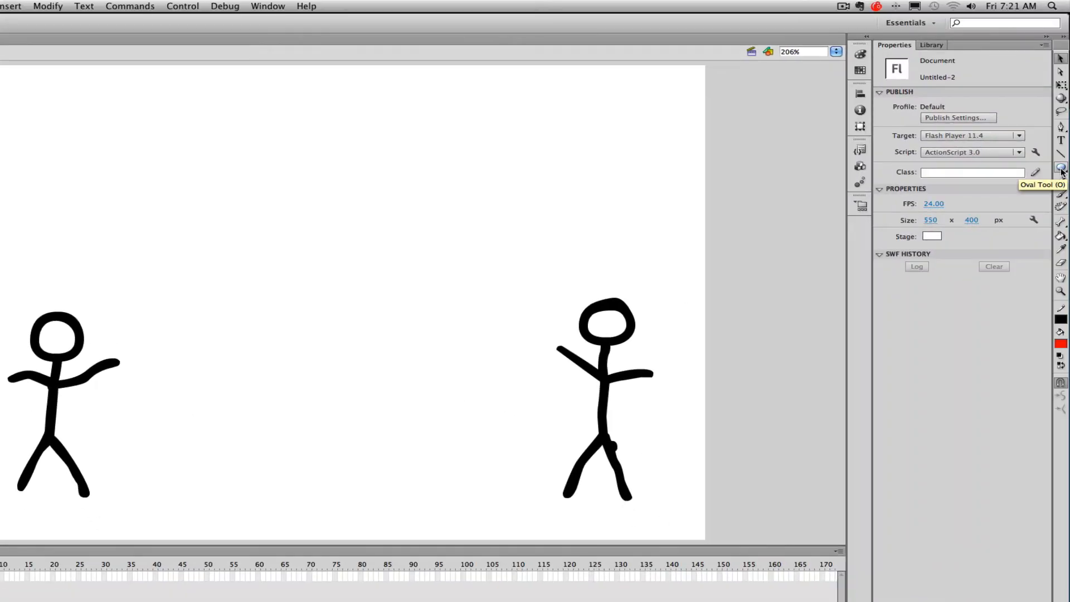
Draw a red, black-outlined ball about 23.6 px wide as a drawing object and place it on the left figure's raised hand.
{"action": "left_click", "coordinate": [1060, 167]}
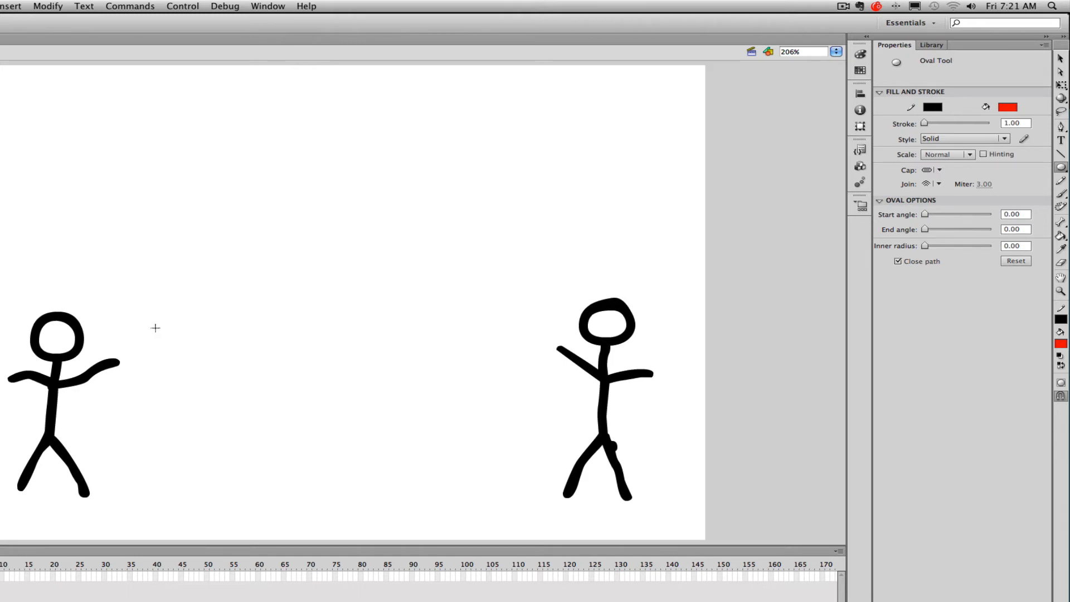
{"action": "key", "text": "j"}
{"action": "left_click_drag", "start_coordinate": [151, 330], "coordinate": [183, 356]}
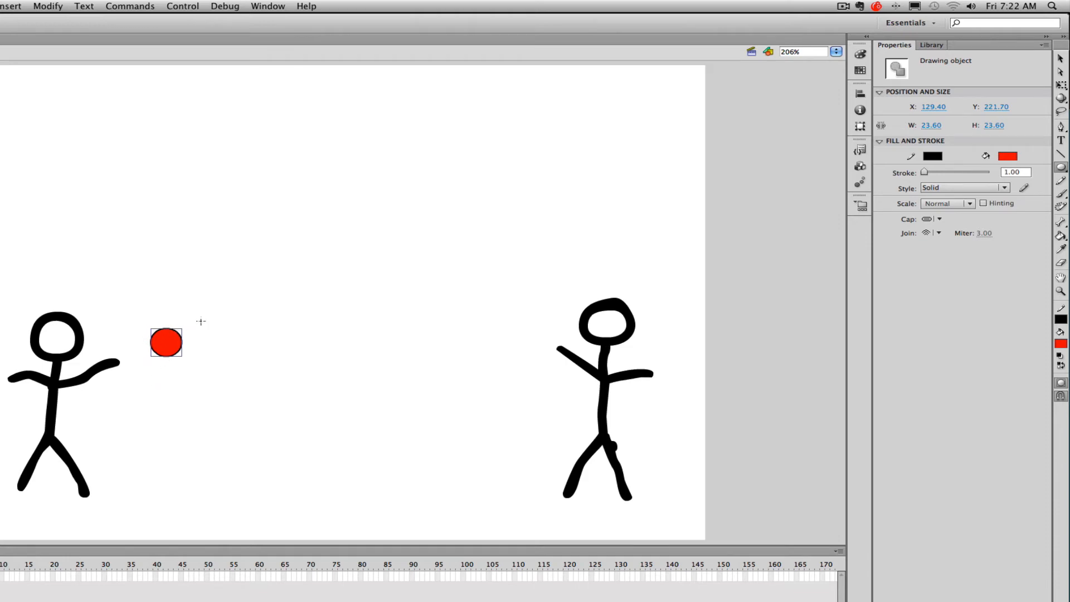
{"action": "left_click", "coordinate": [1060, 59]}
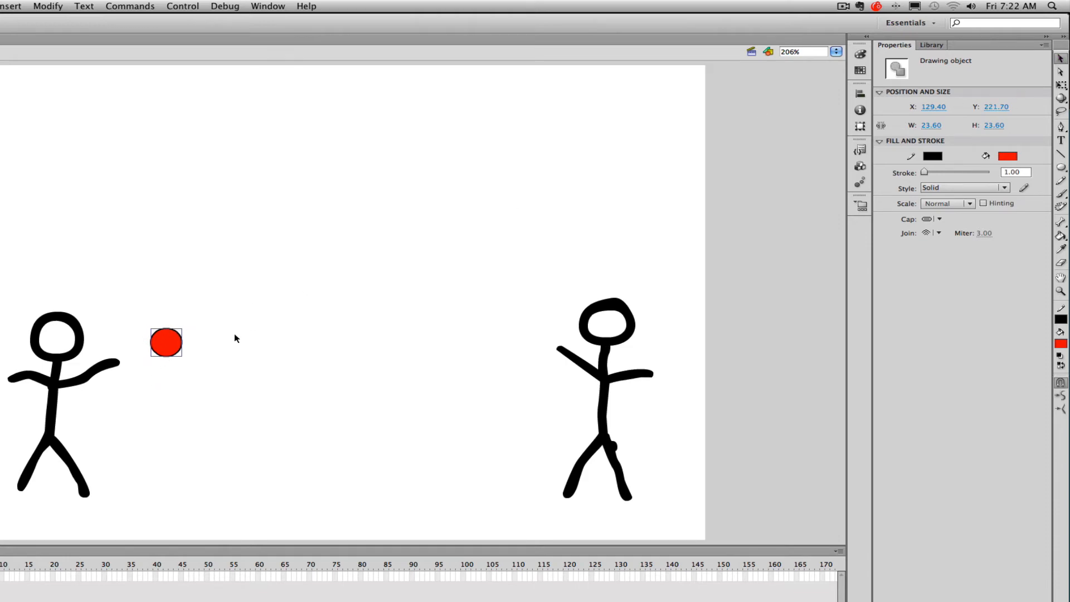
{"action": "left_click_drag", "start_coordinate": [171, 352], "coordinate": [140, 362]}
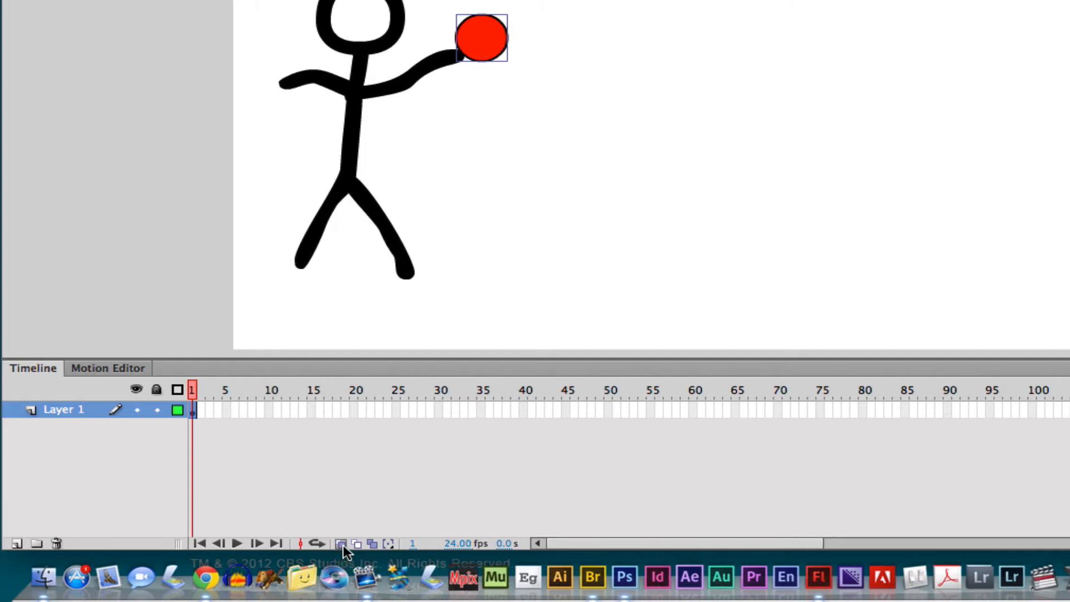
Turn on onion skinning in the timeline and set its marker range to 5 frames.
{"action": "left_click", "coordinate": [344, 548]}
{"action": "left_click", "coordinate": [390, 543]}
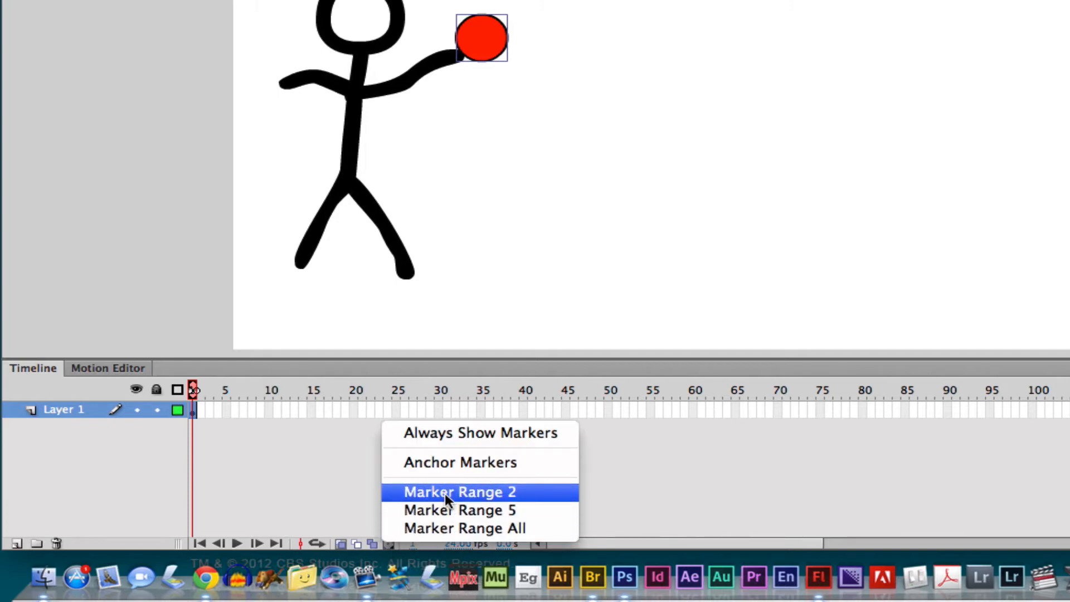
{"action": "left_click", "coordinate": [473, 514]}
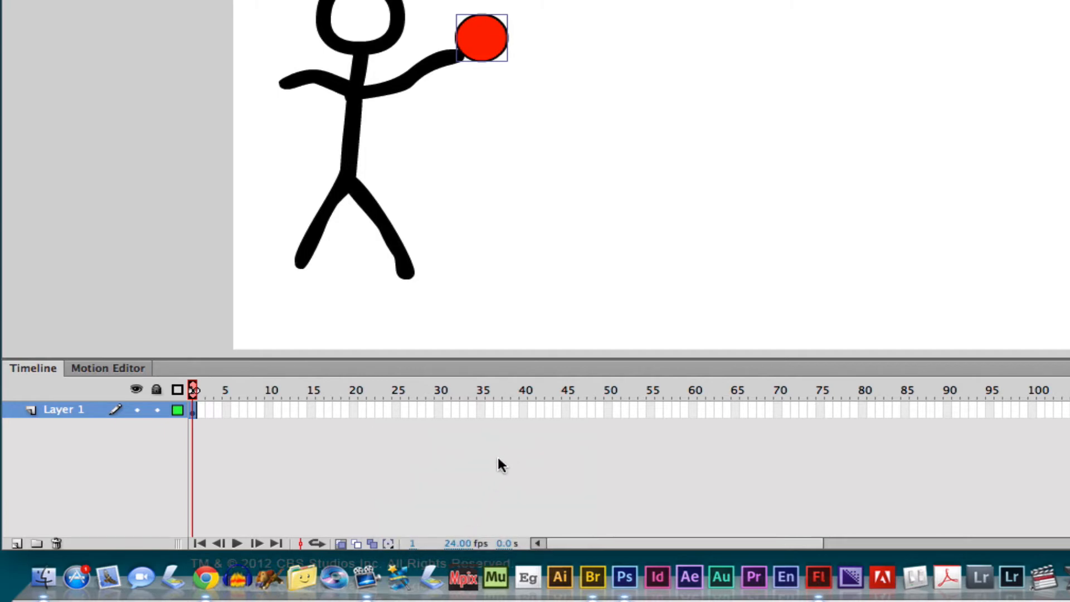
{"action": "left_click", "coordinate": [389, 542]}
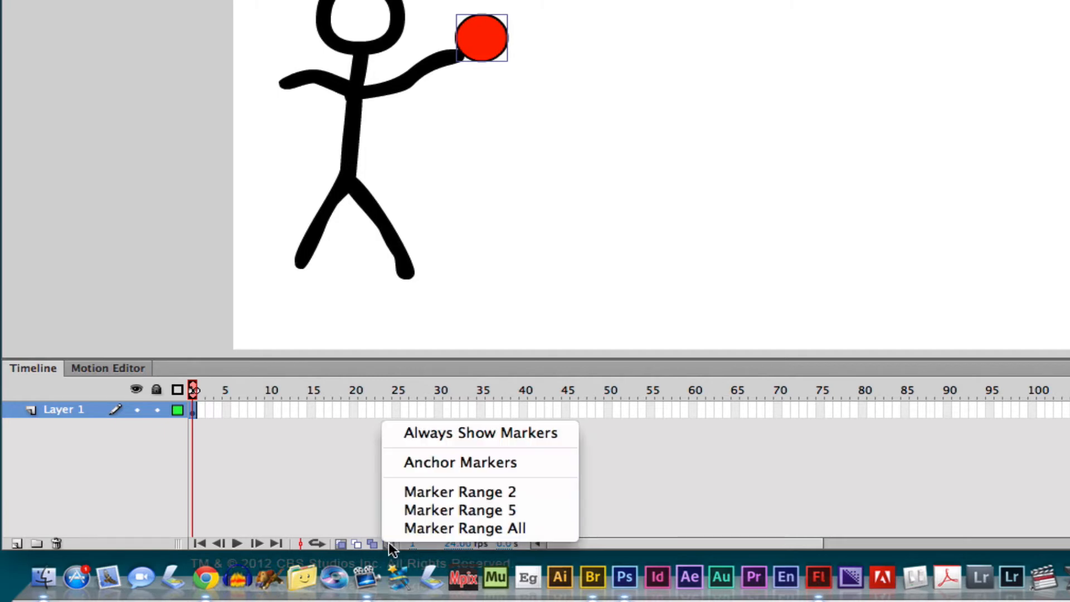
{"action": "left_click", "coordinate": [460, 509]}
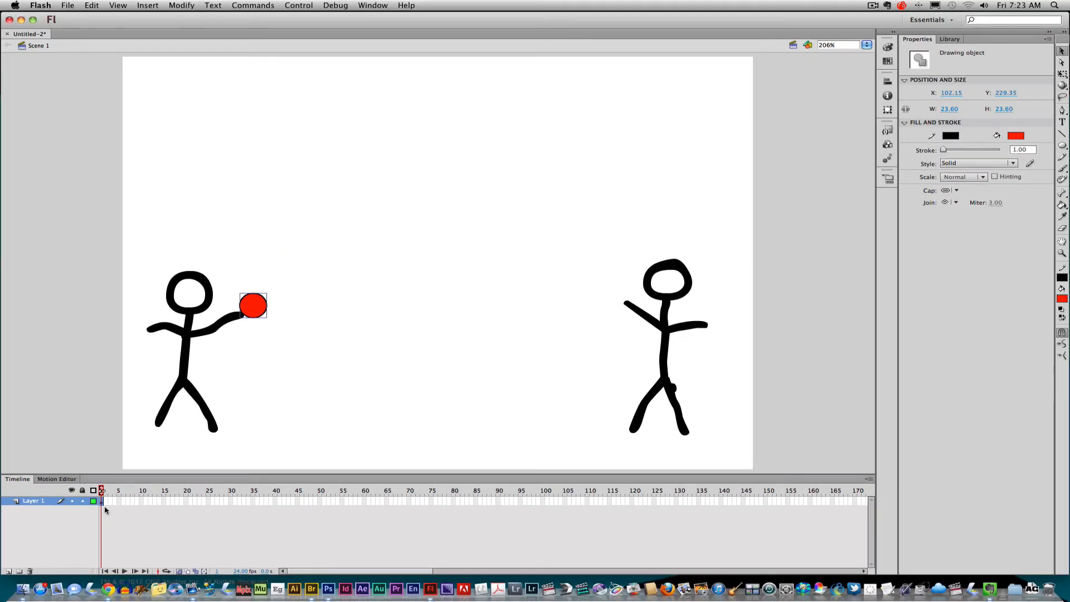
Insert keyframes at frames 2 and 3, moving the ball a little up and away from the left figure's hand in each.
{"action": "key", "text": "F6"}
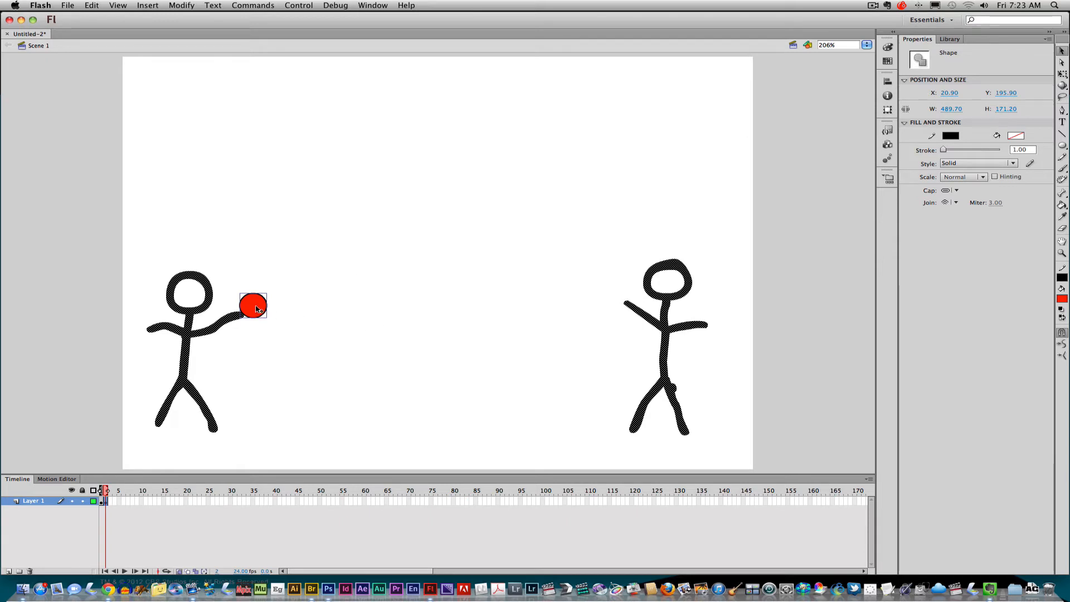
{"action": "mouse_move", "coordinate": [258, 307]}
{"action": "left_mouse_down"}
{"action": "mouse_move", "coordinate": [289, 286]}
{"action": "mouse_move", "coordinate": [257, 308]}
{"action": "left_mouse_up"}
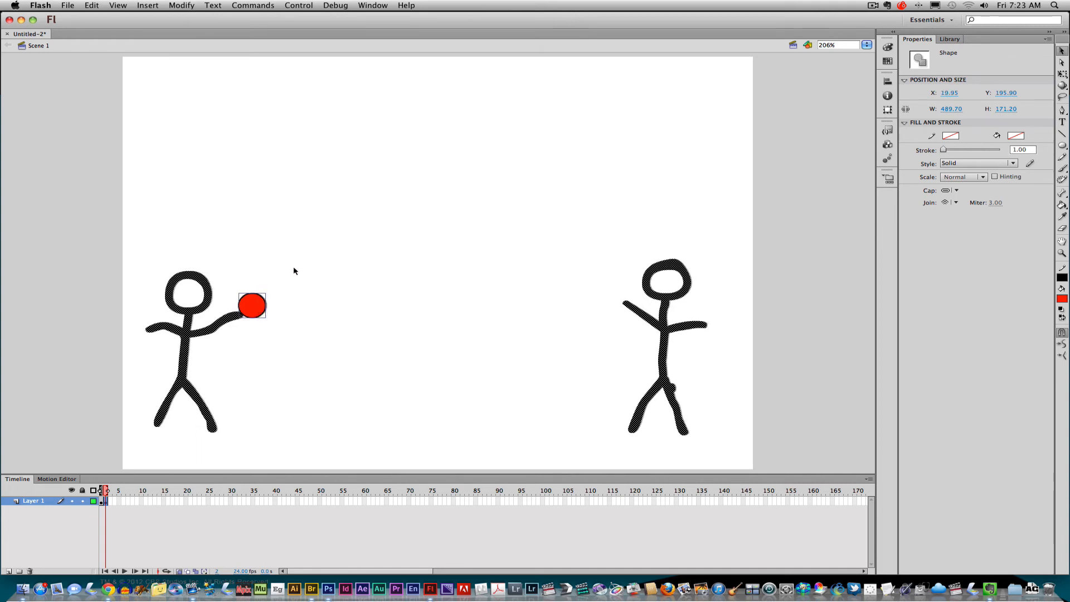
{"action": "mouse_move", "coordinate": [294, 267]}
{"action": "left_mouse_down"}
{"action": "mouse_move", "coordinate": [314, 305]}
{"action": "mouse_move", "coordinate": [267, 310]}
{"action": "mouse_move", "coordinate": [274, 305]}
{"action": "left_mouse_up"}
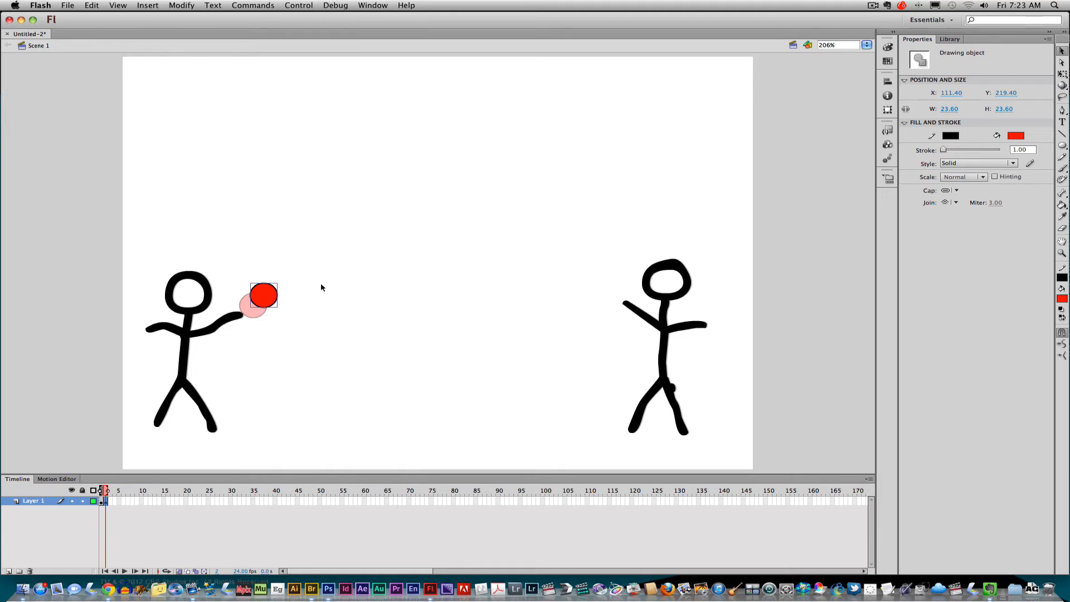
{"action": "key", "text": "F6"}
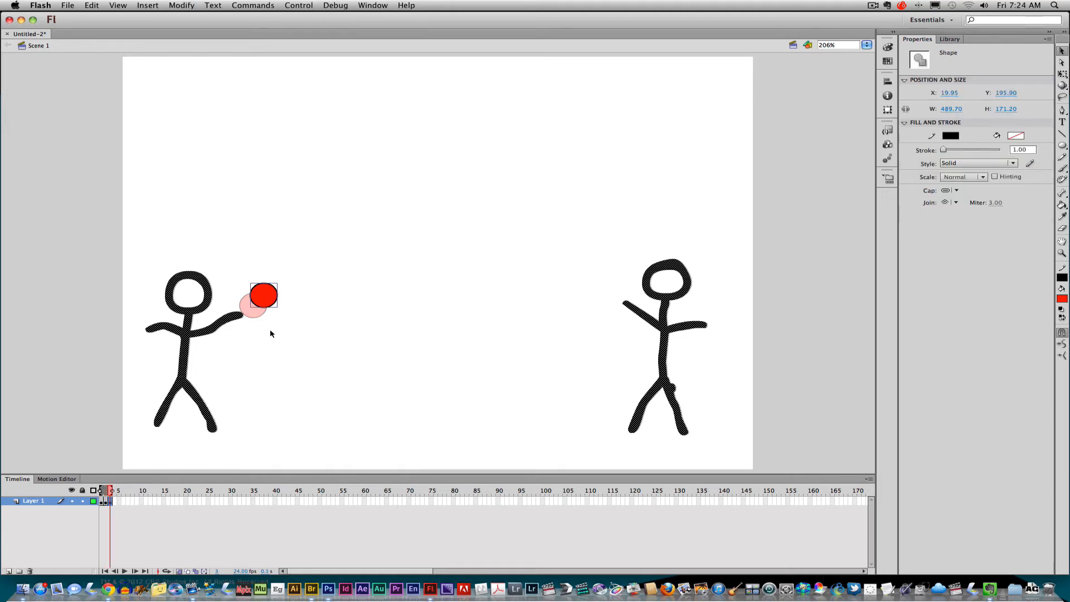
{"action": "mouse_move", "coordinate": [272, 295]}
{"action": "left_mouse_down"}
{"action": "mouse_move", "coordinate": [281, 285]}
{"action": "mouse_move", "coordinate": [272, 294]}
{"action": "mouse_move", "coordinate": [291, 285]}
{"action": "mouse_move", "coordinate": [290, 297]}
{"action": "left_mouse_up"}
{"action": "left_click", "coordinate": [283, 302]}
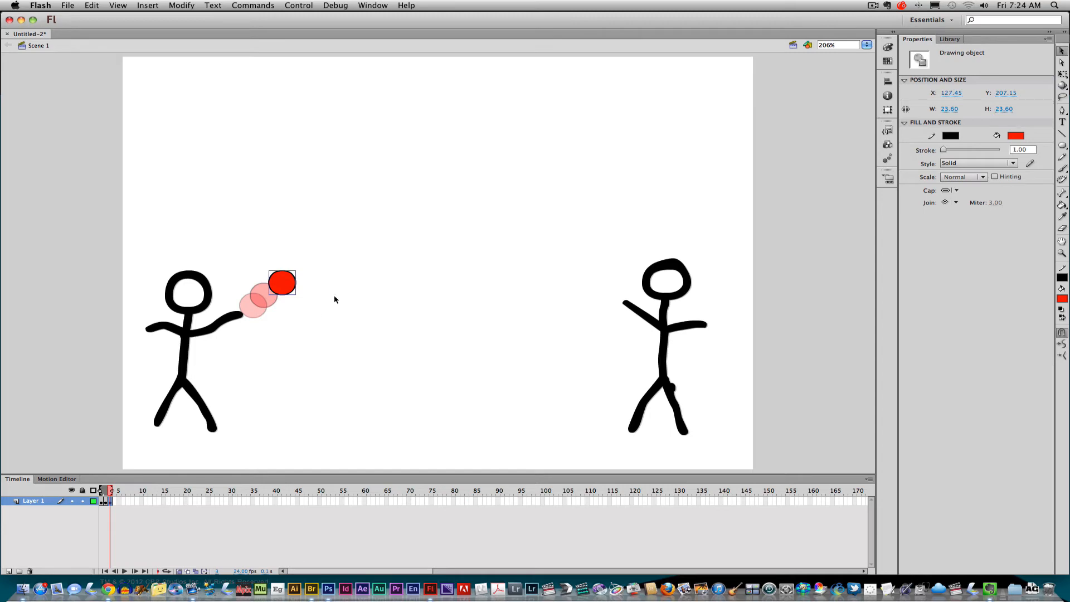
Insert keyframes at frames 4 to 6, moving the ball farther up and right along the throw in each.
{"action": "key", "text": "F6"}
{"action": "left_click_drag", "start_coordinate": [366, 285], "coordinate": [366, 285]}
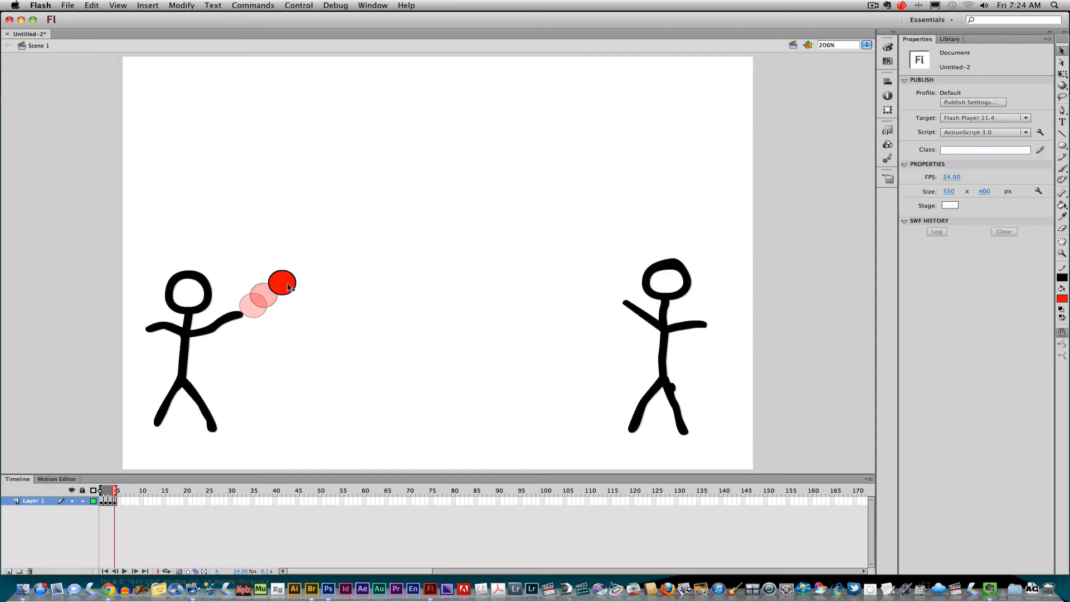
{"action": "mouse_move", "coordinate": [290, 285]}
{"action": "left_mouse_down"}
{"action": "mouse_move", "coordinate": [306, 272]}
{"action": "mouse_move", "coordinate": [380, 288]}
{"action": "mouse_move", "coordinate": [318, 268]}
{"action": "mouse_move", "coordinate": [352, 246]}
{"action": "left_mouse_up"}
{"action": "key", "text": "F6"}
{"action": "key", "text": "F6"}
{"action": "left_click", "coordinate": [359, 257]}
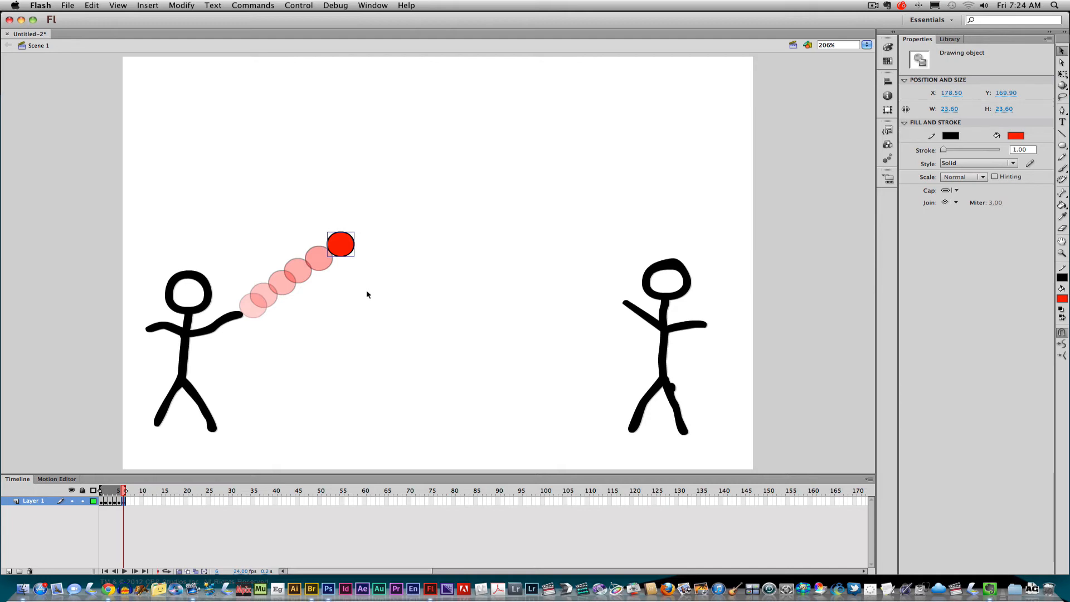
Insert keyframes at frames 7 to 13, carrying the ball across the high middle part of its arc between the figures.
{"action": "key", "text": "super+a"}
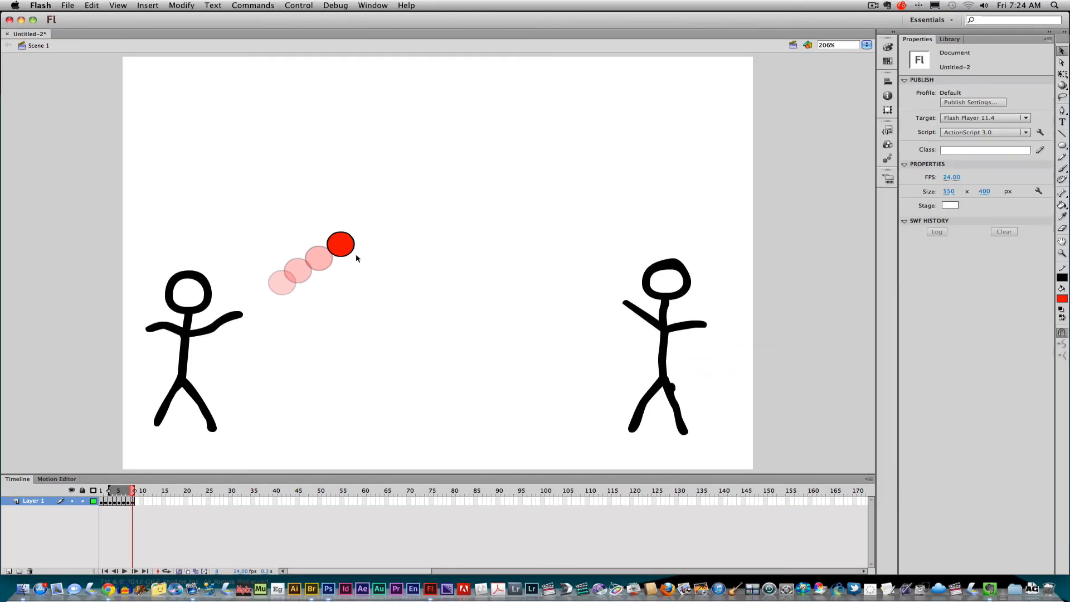
{"action": "left_click_drag", "start_coordinate": [389, 59], "coordinate": [457, 39]}
{"action": "key", "text": "F6"}
{"action": "key", "text": "F6"}
{"action": "left_click_drag", "start_coordinate": [391, 225], "coordinate": [597, 332]}
{"action": "key", "text": "F6"}
{"action": "key", "text": "F6"}
{"action": "key", "text": "F6"}
{"action": "left_click", "coordinate": [490, 264]}
Insert keyframes at frames 14 to 21, bringing the ball down to the right figure and starting its return.
{"action": "key", "text": "F6"}
{"action": "left_click", "coordinate": [522, 281]}
{"action": "key", "text": "F6"}
{"action": "left_click", "coordinate": [550, 281]}
{"action": "key", "text": "F6"}
{"action": "left_click", "coordinate": [566, 293]}
{"action": "key", "text": "F6"}
{"action": "key", "text": "F6"}
{"action": "mouse_move", "coordinate": [592, 273]}
{"action": "left_mouse_down"}
{"action": "mouse_move", "coordinate": [609, 295]}
{"action": "mouse_move", "coordinate": [586, 266]}
{"action": "left_mouse_up"}
{"action": "key", "text": "F6"}
{"action": "key", "text": "F6"}
{"action": "key", "text": "F6"}
{"action": "left_click_drag", "start_coordinate": [569, 327], "coordinate": [571, 328]}
Throw the ball back up and left from the right figure, adding keyframes at frames 22 to 25.
{"action": "left_click_drag", "start_coordinate": [586, 267], "coordinate": [474, 222]}
{"action": "key", "text": "F6"}
{"action": "left_click", "coordinate": [561, 288]}
{"action": "key", "text": "F6"}
{"action": "left_click", "coordinate": [504, 264]}
{"action": "key", "text": "F6"}
{"action": "left_click", "coordinate": [475, 268]}
{"action": "key", "text": "F6"}
{"action": "left_click_drag", "start_coordinate": [449, 255], "coordinate": [473, 278]}
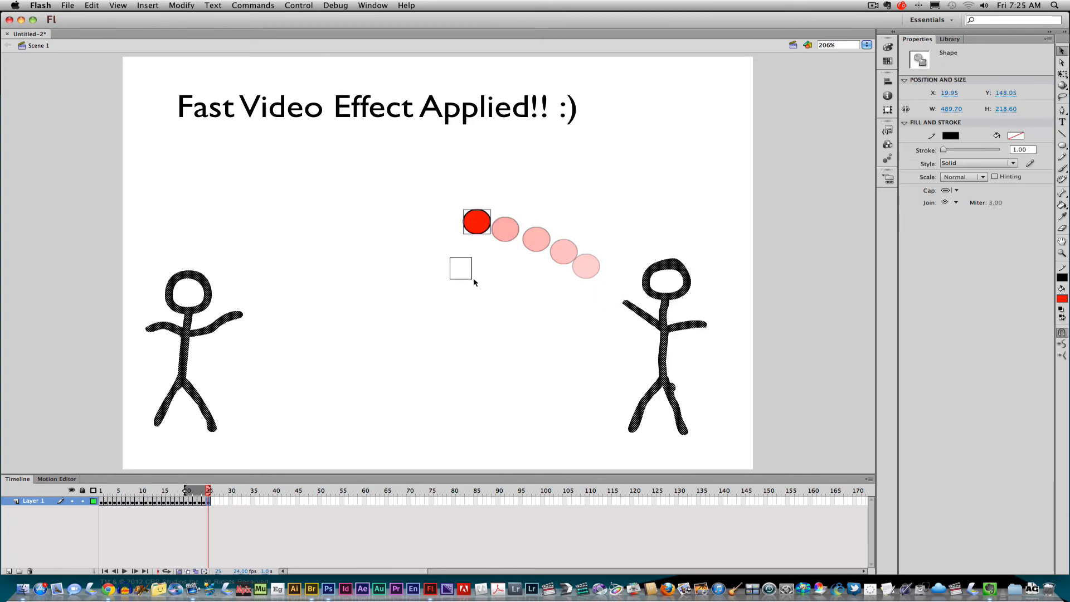
Insert keyframes at frames 26 to 34, carrying the ball left and down until it lands on the left figure's hand.
{"action": "left_click_drag", "start_coordinate": [472, 222], "coordinate": [251, 306]}
{"action": "key", "text": "F6"}
{"action": "left_click", "coordinate": [440, 257]}
{"action": "key", "text": "F6"}
{"action": "left_click", "coordinate": [403, 257]}
{"action": "key", "text": "F6"}
{"action": "key", "text": "F6"}
{"action": "key", "text": "F6"}
{"action": "key", "text": "F6"}
{"action": "key", "text": "F6"}
{"action": "key", "text": "F6"}
{"action": "key", "text": "F6"}
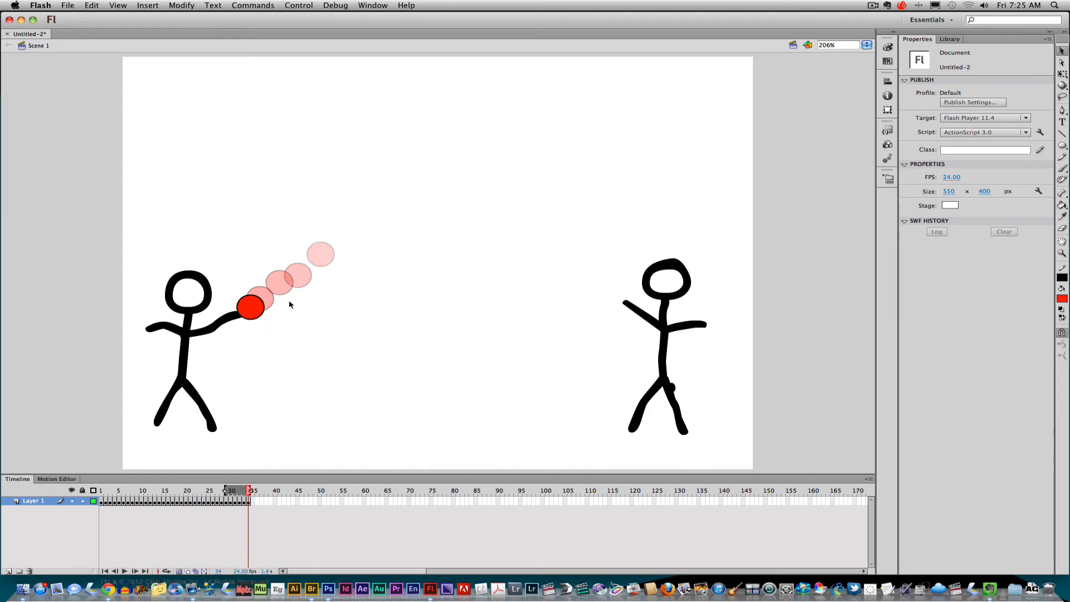
Play back the animation to check the ball's flight to the right figure and back.
{"action": "key", "text": "Return"}
{"action": "key", "text": "Return"}
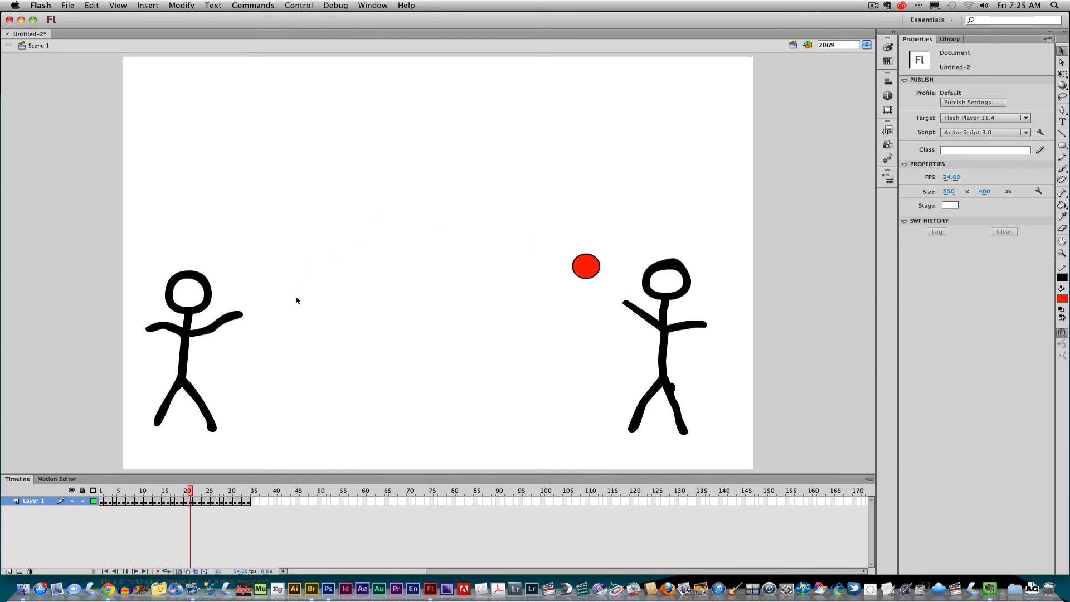
{"action": "key", "text": "Return"}
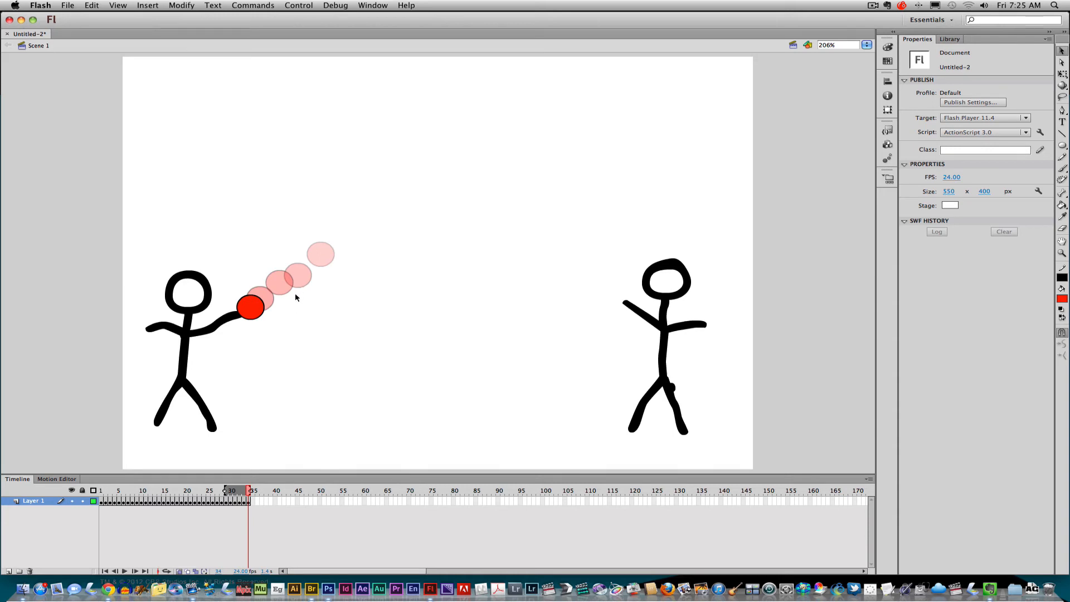
Start a second throw with keyframes at frames 35 to 37, moving the ball in small steps up from the left figure's hand.
{"action": "key", "text": "F6"}
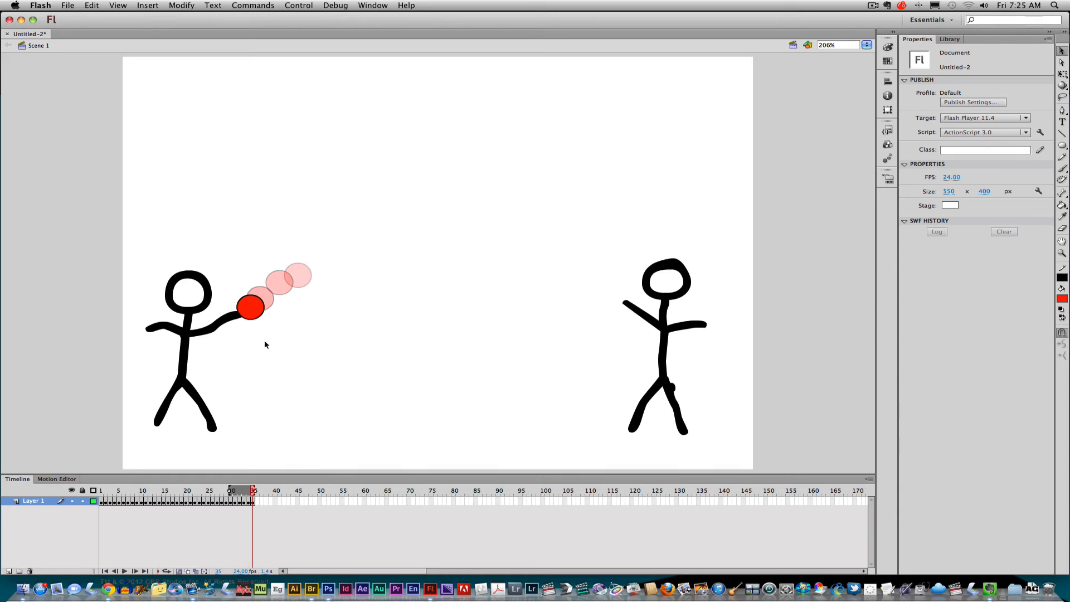
{"action": "mouse_move", "coordinate": [259, 310]}
{"action": "left_mouse_down"}
{"action": "mouse_move", "coordinate": [273, 300]}
{"action": "mouse_move", "coordinate": [304, 344]}
{"action": "left_mouse_up"}
{"action": "key", "text": "F6"}
{"action": "left_click_drag", "start_coordinate": [269, 293], "coordinate": [283, 284]}
{"action": "left_click_drag", "start_coordinate": [322, 348], "coordinate": [322, 347]}
{"action": "key", "text": "F6"}
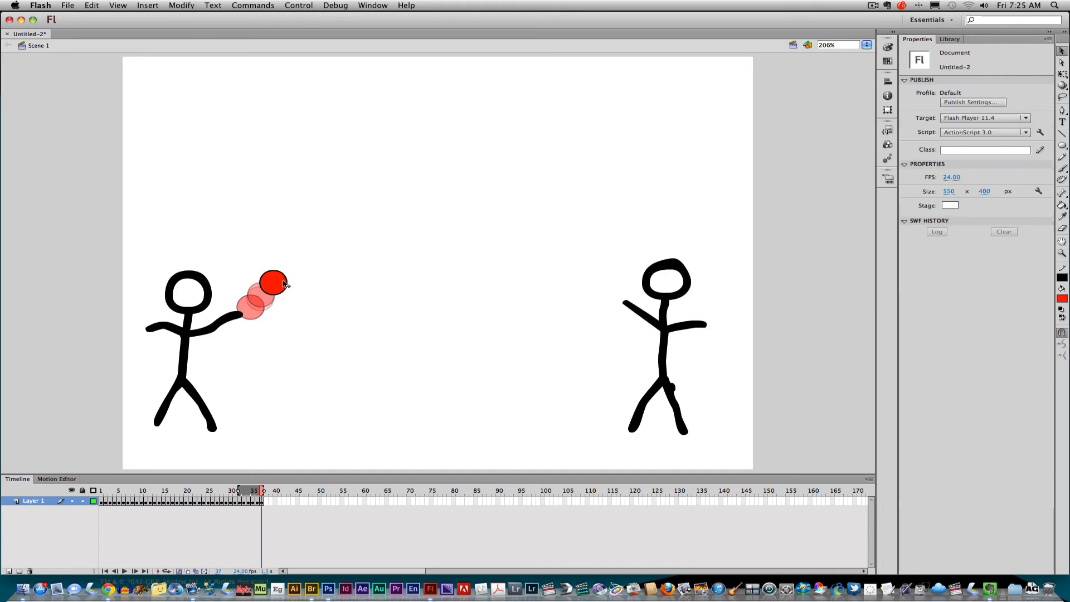
{"action": "left_click_drag", "start_coordinate": [285, 281], "coordinate": [291, 275]}
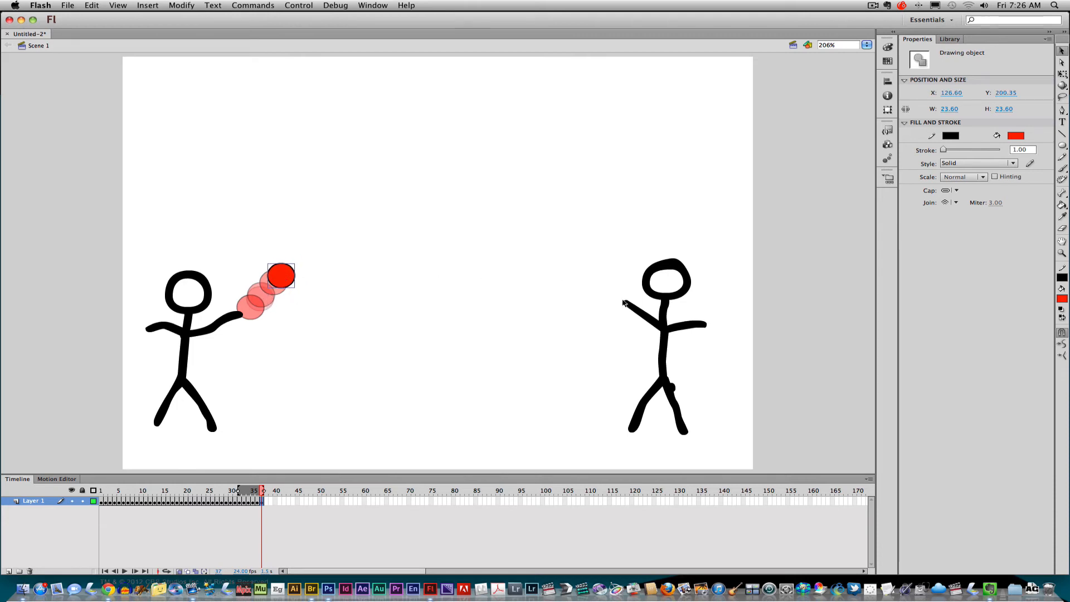
Insert keyframes at frames 38 to 41, moving the ball up and right with wider spacing as the second throw rises.
{"action": "key", "text": "F6"}
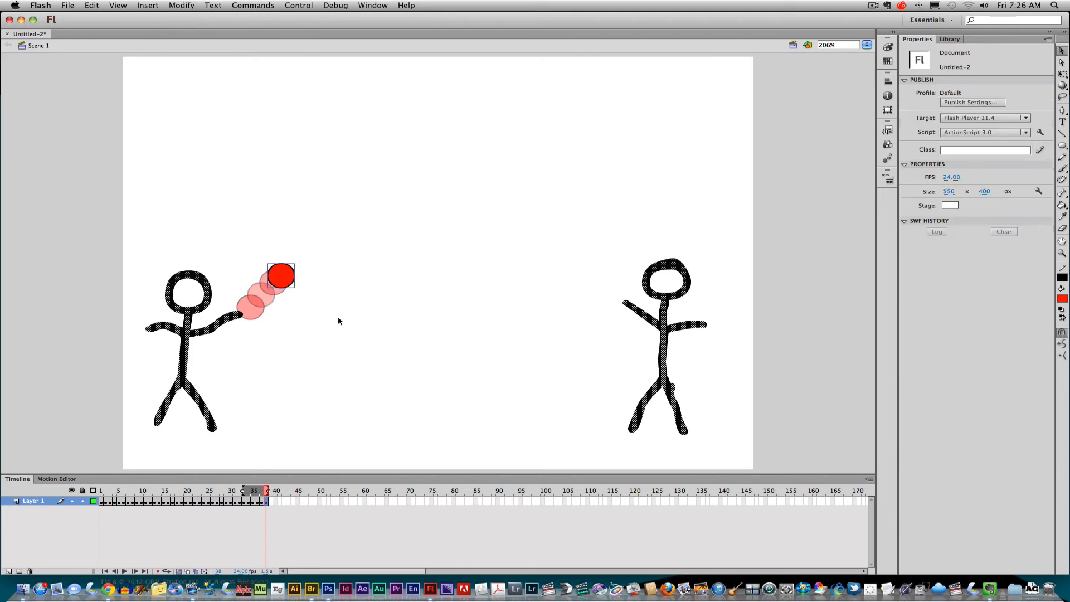
{"action": "left_click_drag", "start_coordinate": [316, 327], "coordinate": [314, 323]}
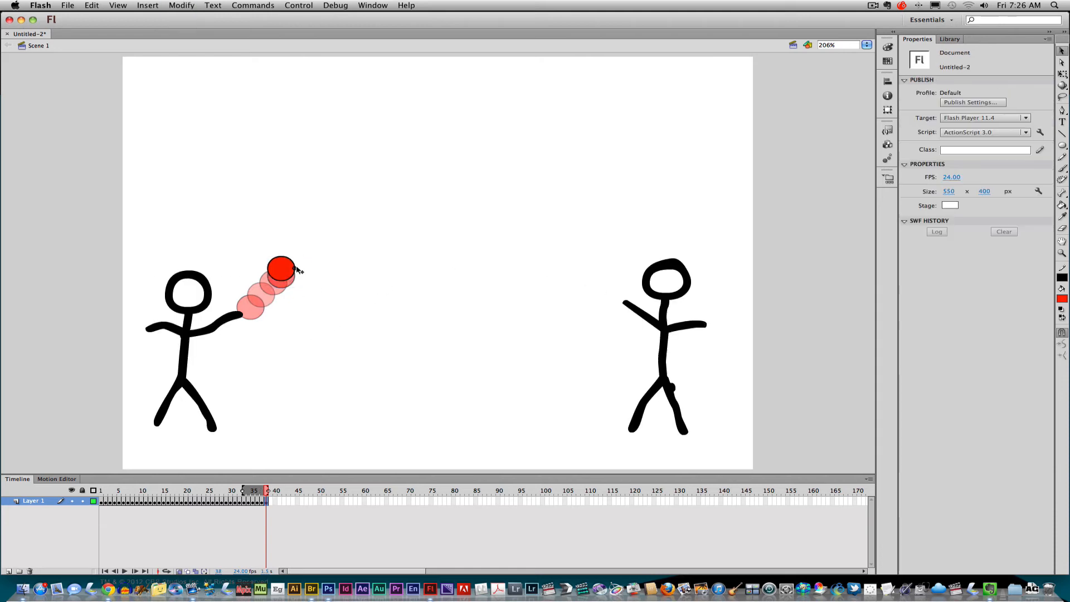
{"action": "left_click_drag", "start_coordinate": [288, 274], "coordinate": [305, 262]}
{"action": "left_click_drag", "start_coordinate": [333, 298], "coordinate": [350, 325]}
{"action": "key", "text": "F6"}
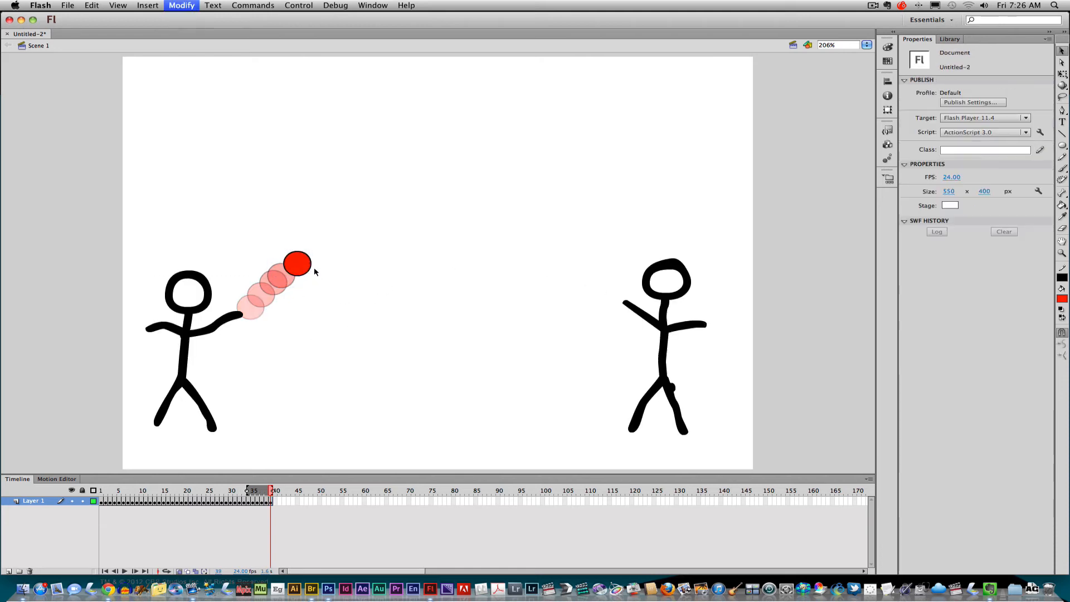
{"action": "left_click_drag", "start_coordinate": [310, 268], "coordinate": [360, 301]}
{"action": "left_click", "coordinate": [335, 282]}
{"action": "key", "text": "F6"}
{"action": "key", "text": "F6"}
{"action": "left_click_drag", "start_coordinate": [338, 248], "coordinate": [380, 230]}
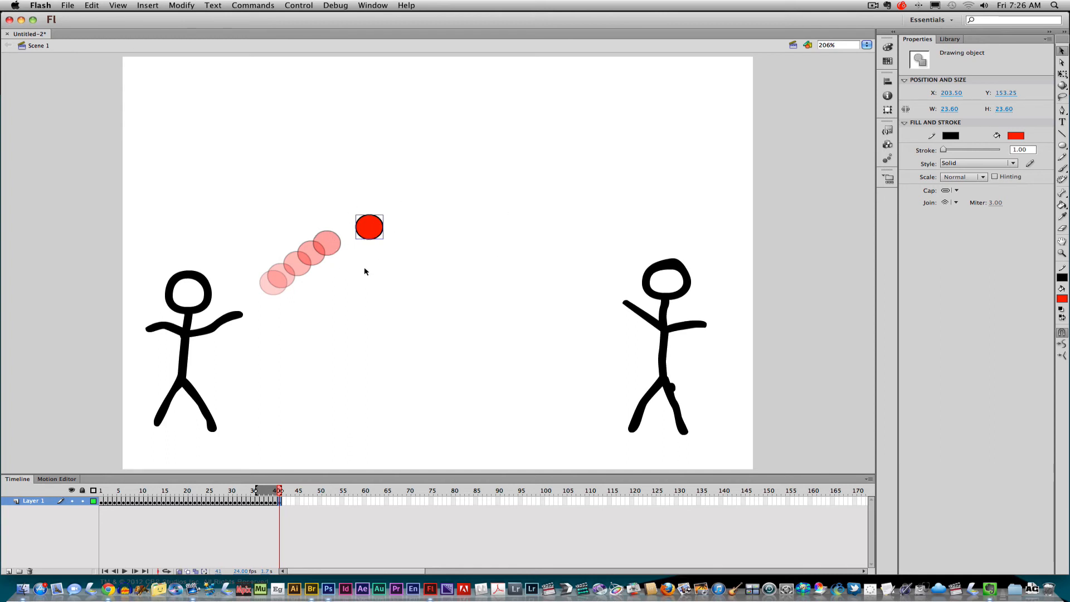
Insert keyframes at frames 42 to 46, carrying the ball over the arc's peak and down toward the right figure.
{"action": "key", "text": "F6"}
{"action": "mouse_move", "coordinate": [380, 229]}
{"action": "left_mouse_down"}
{"action": "mouse_move", "coordinate": [412, 215]}
{"action": "mouse_move", "coordinate": [460, 222]}
{"action": "mouse_move", "coordinate": [455, 286]}
{"action": "left_mouse_up"}
{"action": "key", "text": "F6"}
{"action": "key", "text": "F6"}
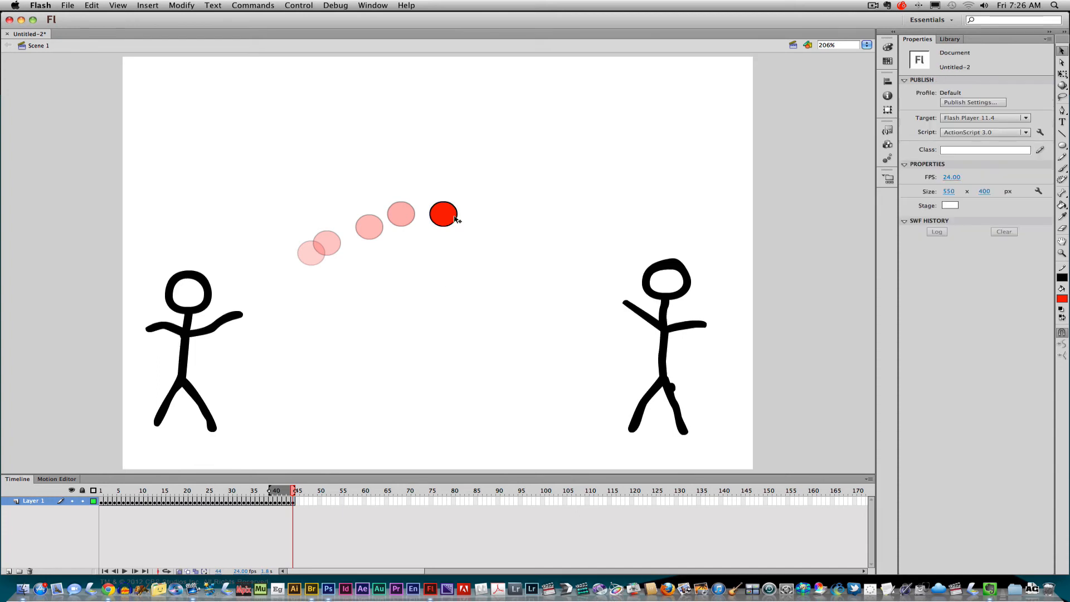
{"action": "left_click_drag", "start_coordinate": [455, 218], "coordinate": [571, 271]}
{"action": "key", "text": "F6"}
{"action": "left_click", "coordinate": [489, 273]}
{"action": "key", "text": "F6"}
{"action": "left_click", "coordinate": [537, 272]}
{"action": "key", "text": "F6"}
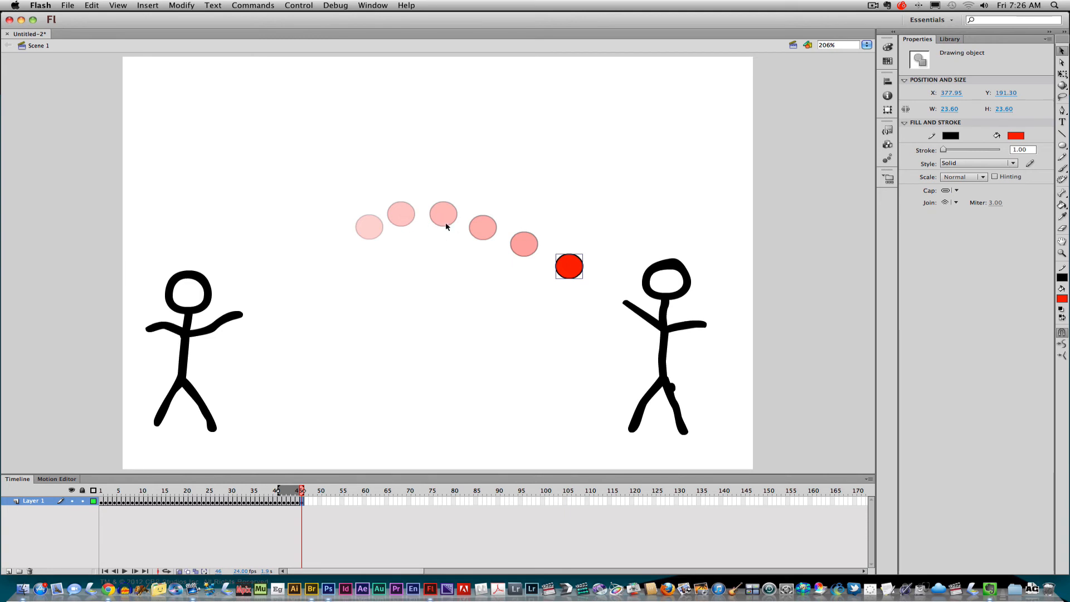
Insert keyframes at frames 47 to 53 in which the right figure catches the ball and throws it back toward the middle.
{"action": "key", "text": "F6"}
{"action": "left_click", "coordinate": [563, 295]}
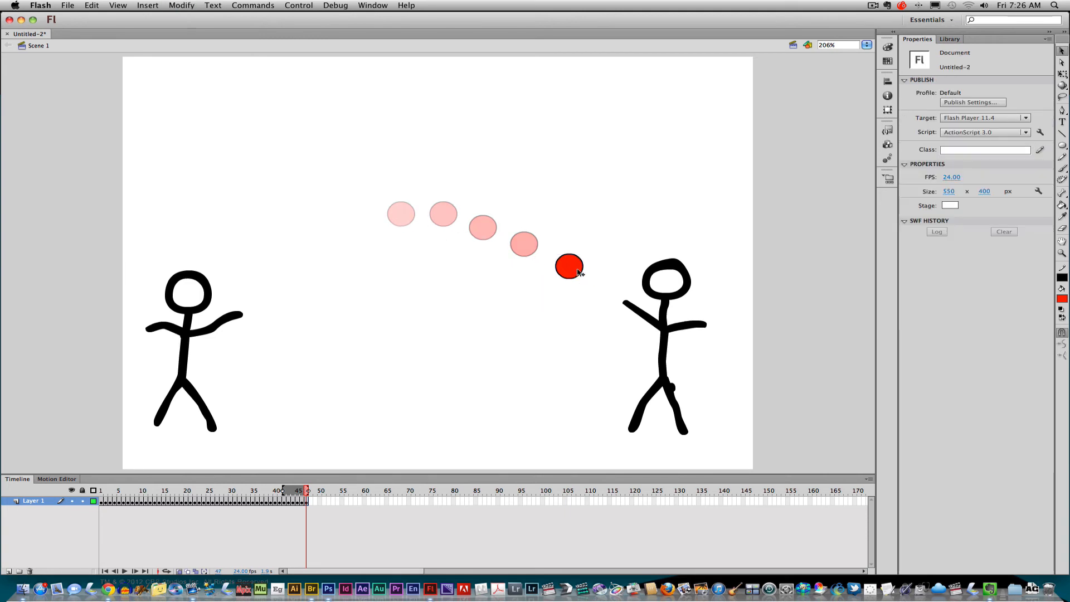
{"action": "left_click_drag", "start_coordinate": [578, 269], "coordinate": [468, 289]}
{"action": "key", "text": "F6"}
{"action": "left_click", "coordinate": [563, 322]}
{"action": "key", "text": "F6"}
{"action": "left_click", "coordinate": [590, 329]}
{"action": "key", "text": "F6"}
{"action": "left_click", "coordinate": [569, 334]}
{"action": "key", "text": "F6"}
{"action": "left_click", "coordinate": [533, 288]}
{"action": "key", "text": "F6"}
{"action": "left_click", "coordinate": [508, 290]}
{"action": "key", "text": "F6"}
Insert keyframes at frames 54 to 58, carrying the returning ball left and down to the left figure's hand.
{"action": "left_click_drag", "start_coordinate": [442, 224], "coordinate": [369, 285]}
{"action": "key", "text": "F6"}
{"action": "left_click", "coordinate": [403, 239]}
{"action": "key", "text": "F6"}
{"action": "left_click_drag", "start_coordinate": [351, 230], "coordinate": [618, 299]}
{"action": "key", "text": "F6"}
{"action": "left_click", "coordinate": [316, 295]}
{"action": "key", "text": "F6"}
{"action": "left_click", "coordinate": [272, 306]}
{"action": "key", "text": "F6"}
{"action": "left_click", "coordinate": [287, 341]}
Start a third throw with keyframes at frames 59 to 62, raising the ball from the left figure to a high point mid-stage.
{"action": "key", "text": "F6"}
{"action": "key", "text": "F6"}
{"action": "left_click", "coordinate": [328, 314]}
{"action": "key", "text": "F6"}
{"action": "left_click", "coordinate": [354, 284]}
{"action": "key", "text": "F6"}
{"action": "left_click", "coordinate": [383, 232]}
Insert keyframes at frames 63 to 68, bringing the ball down in an arc onto the right figure's raised hand.
{"action": "key", "text": "F6"}
{"action": "left_click", "coordinate": [433, 243]}
{"action": "key", "text": "F6"}
{"action": "left_click", "coordinate": [488, 254]}
{"action": "key", "text": "F6"}
{"action": "left_click", "coordinate": [529, 295]}
{"action": "key", "text": "F6"}
{"action": "left_click", "coordinate": [549, 273]}
{"action": "key", "text": "F6"}
{"action": "left_click", "coordinate": [566, 303]}
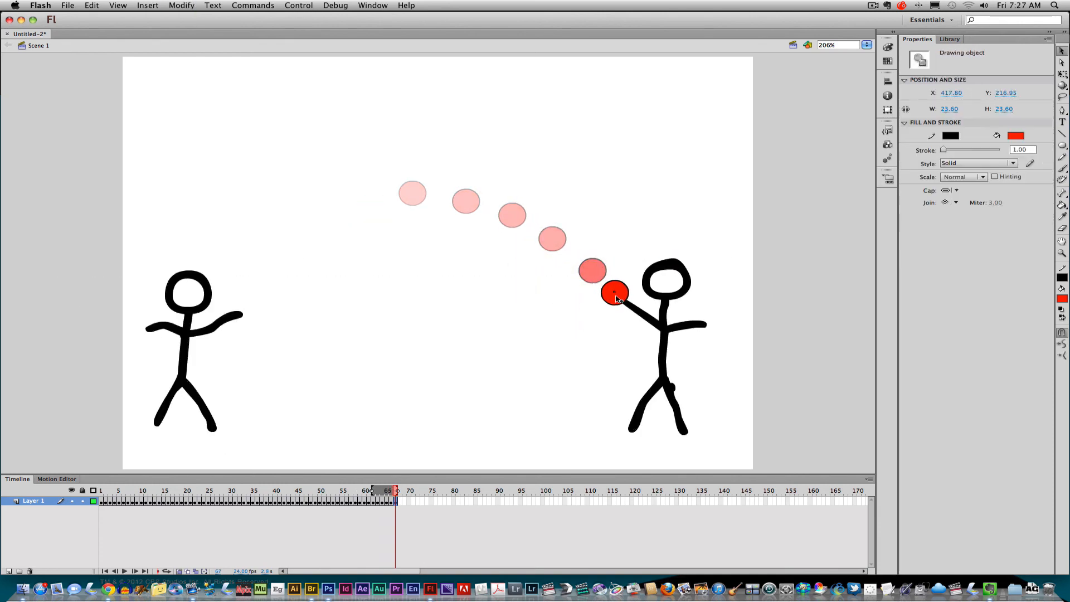
{"action": "key", "text": "F6"}
{"action": "left_click", "coordinate": [585, 346]}
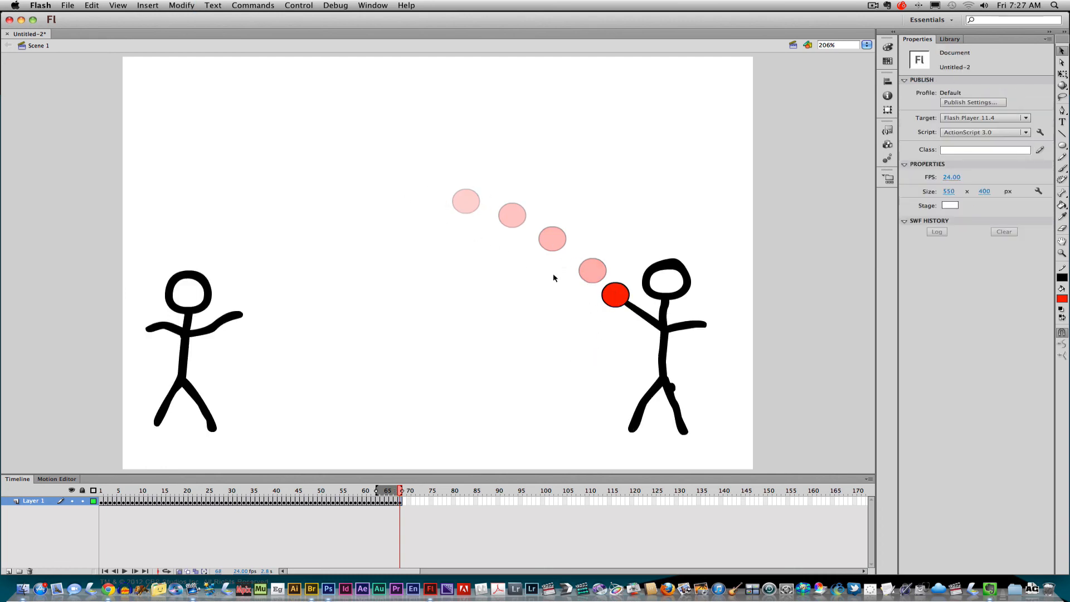
Start a straight return throw with keyframes at frames 69 and 70, moving the ball left from the right figure's hand at head height.
{"action": "key", "text": "F6"}
{"action": "left_click_drag", "start_coordinate": [605, 306], "coordinate": [487, 285]}
{"action": "key", "text": "F6"}
{"action": "left_click", "coordinate": [523, 314]}
{"action": "key", "text": "F6"}
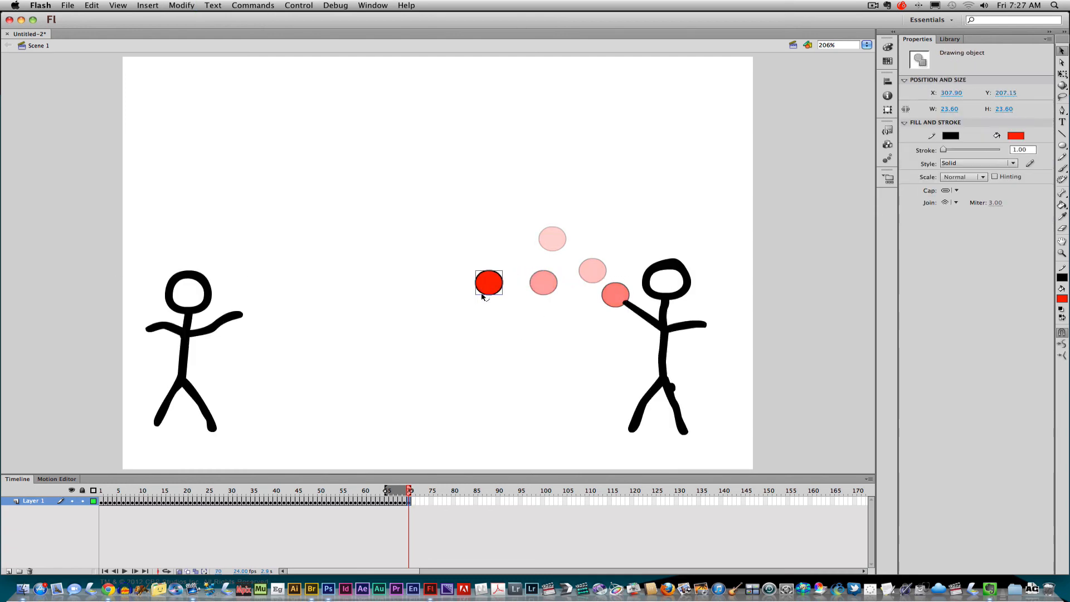
Insert keyframes through frame 74, carrying the ball left in evenly spaced level steps across the stage toward the left figure.
{"action": "left_click_drag", "start_coordinate": [490, 341], "coordinate": [490, 343]}
{"action": "left_click_drag", "start_coordinate": [476, 283], "coordinate": [415, 328]}
{"action": "key", "text": "F6"}
{"action": "left_click_drag", "start_coordinate": [420, 287], "coordinate": [324, 345]}
{"action": "key", "text": "F6"}
{"action": "left_click", "coordinate": [343, 315]}
{"action": "key", "text": "F6"}
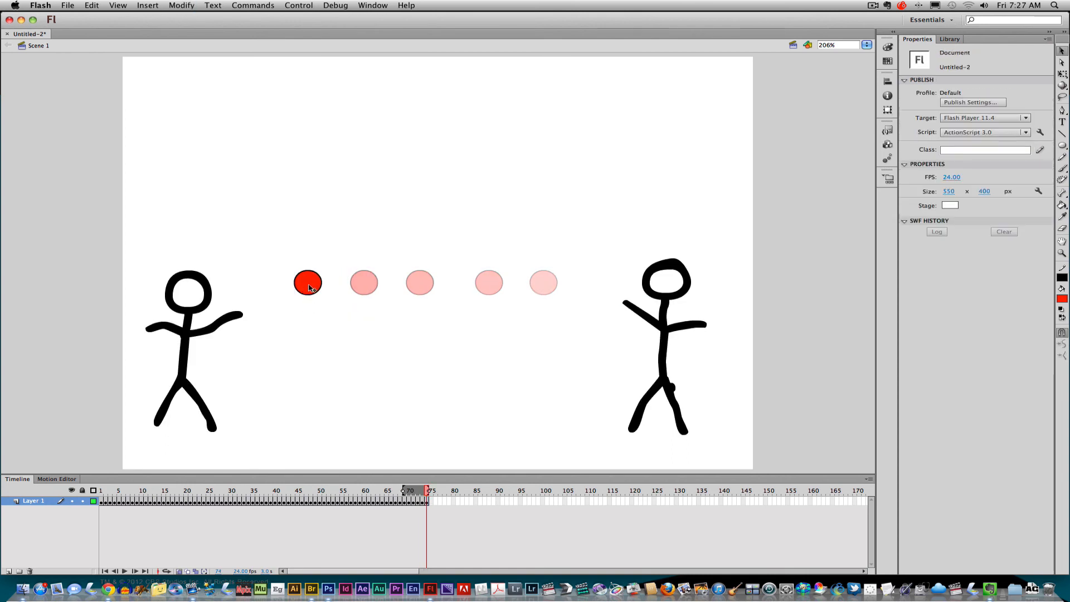
Bring the ball level to the left figure's head over frames 74 to 76 with shortening steps, and add a keyframe at frame 77.
{"action": "left_click_drag", "start_coordinate": [305, 285], "coordinate": [227, 288]}
{"action": "key", "text": "F6"}
{"action": "left_click", "coordinate": [279, 320]}
{"action": "key", "text": "F6"}
{"action": "left_click", "coordinate": [259, 317]}
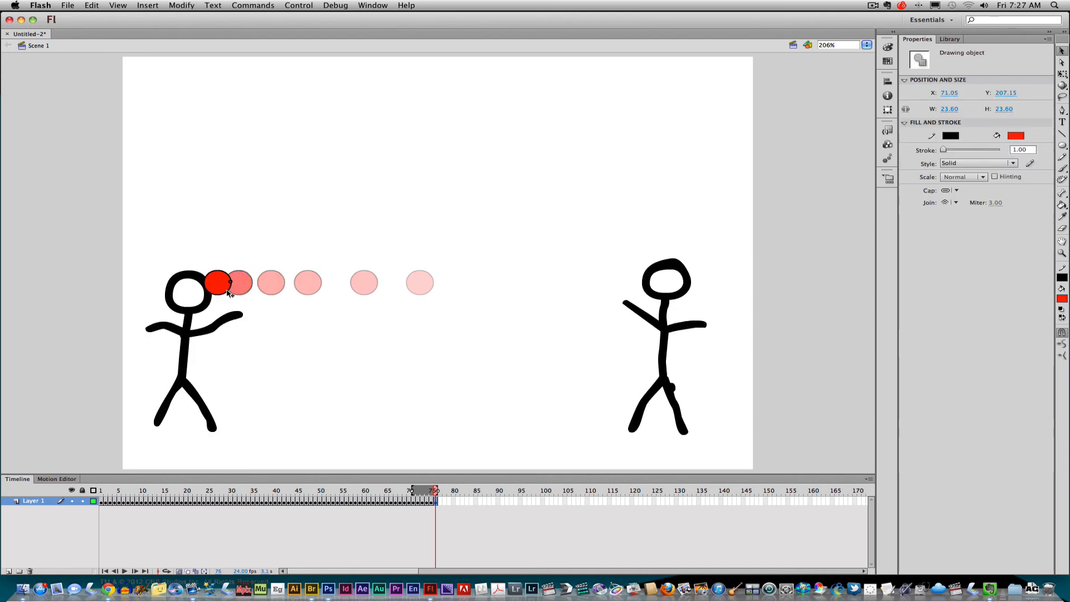
{"action": "key", "text": "F6"}
{"action": "left_click", "coordinate": [278, 323]}
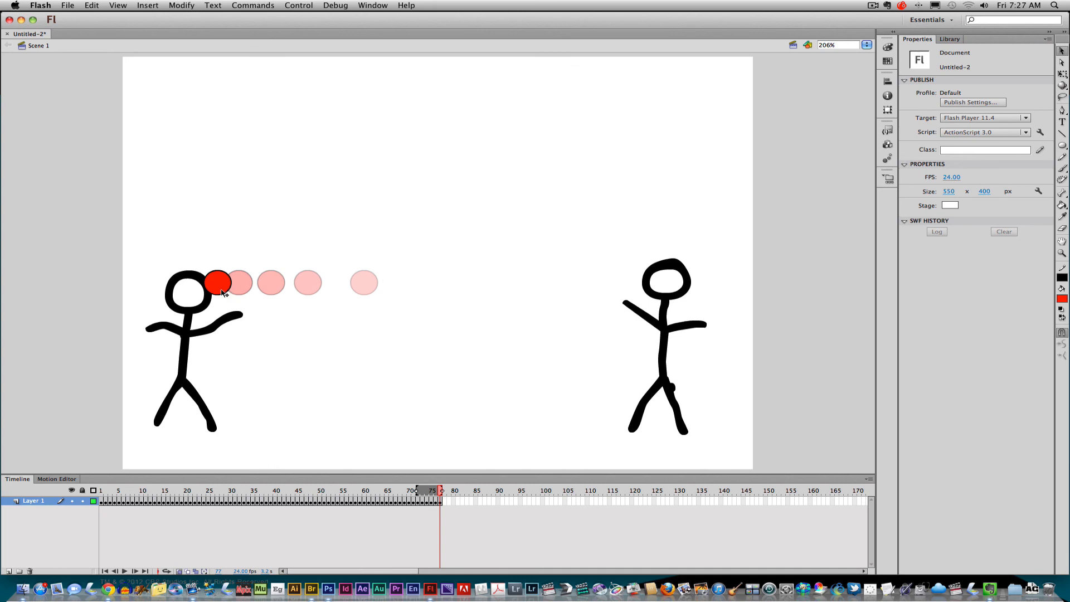
Make the ball bounce off the head and fall diagonally down to the right over frames 77 to 80, adding keyframes through frame 81.
{"action": "left_click_drag", "start_coordinate": [222, 292], "coordinate": [321, 391]}
{"action": "key", "text": "F6"}
{"action": "left_click", "coordinate": [237, 308]}
{"action": "key", "text": "F6"}
{"action": "left_click", "coordinate": [260, 329]}
{"action": "left_click_drag", "start_coordinate": [260, 329], "coordinate": [308, 380]}
{"action": "key", "text": "F6"}
{"action": "left_click", "coordinate": [306, 363]}
{"action": "key", "text": "F6"}
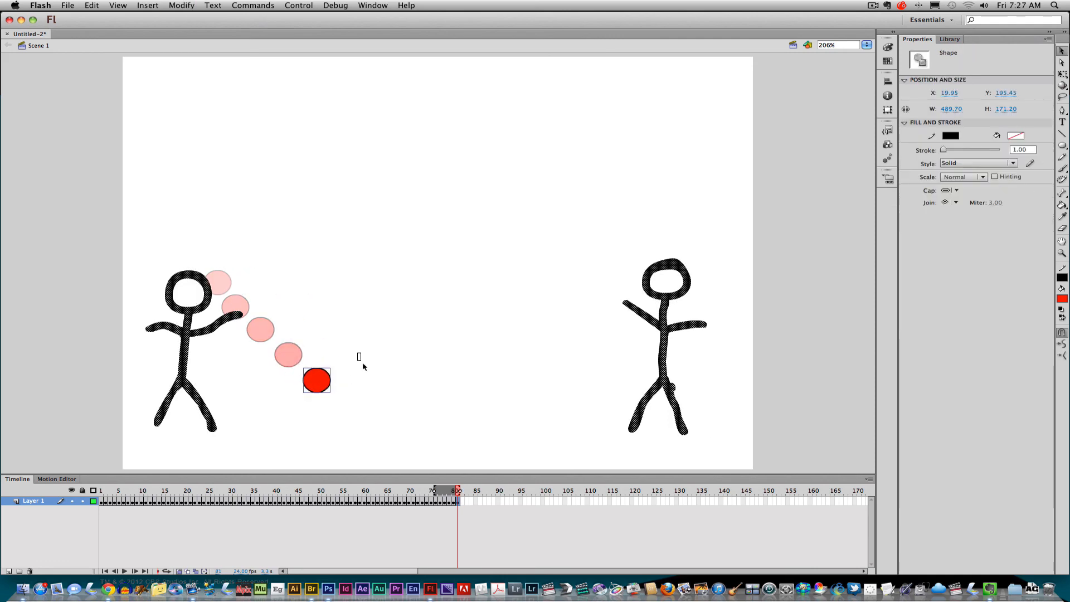
Drop the ball to the ground right of the left figure's feet in frames 81 and 82, and hold it there with keyframes through 84.
{"action": "left_click_drag", "start_coordinate": [316, 380], "coordinate": [339, 416]}
{"action": "key", "text": "F6"}
{"action": "left_click_drag", "start_coordinate": [383, 373], "coordinate": [365, 430]}
{"action": "key", "text": "F6"}
{"action": "left_click", "coordinate": [406, 410]}
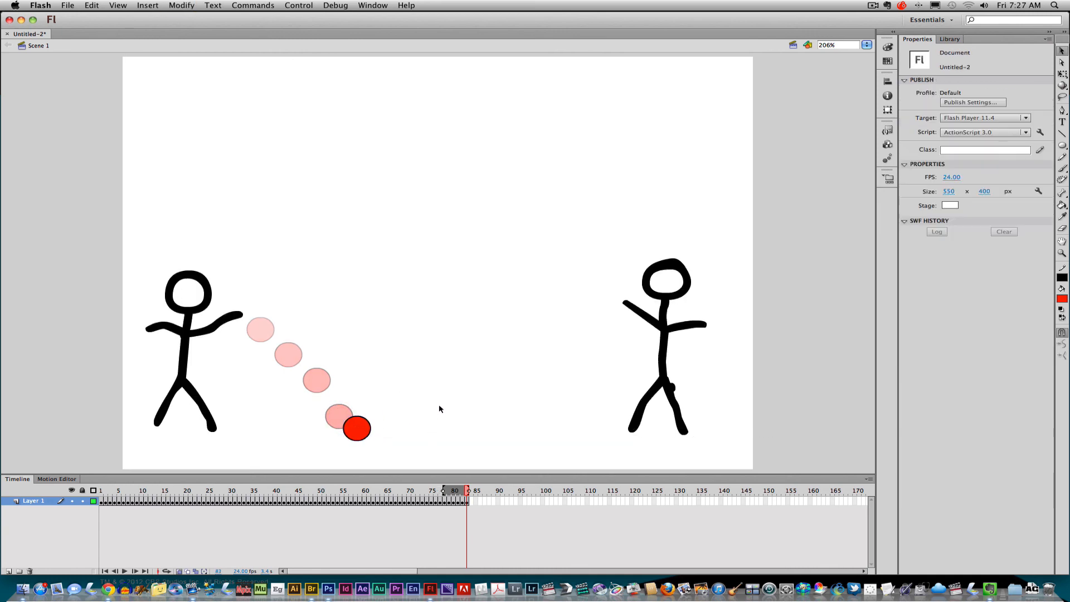
{"action": "key", "text": "F6"}
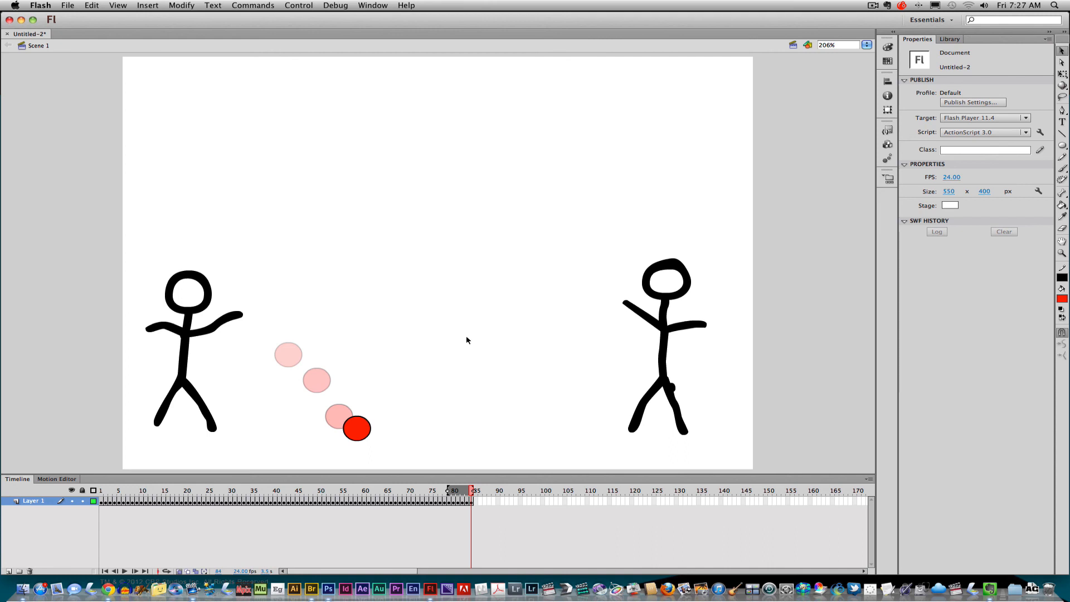
Play the whole animation several times to review the throws and the ball's final bounce to the ground.
{"action": "key", "text": "Return"}
{"action": "key", "text": "Return"}
{"action": "key", "text": "Return"}
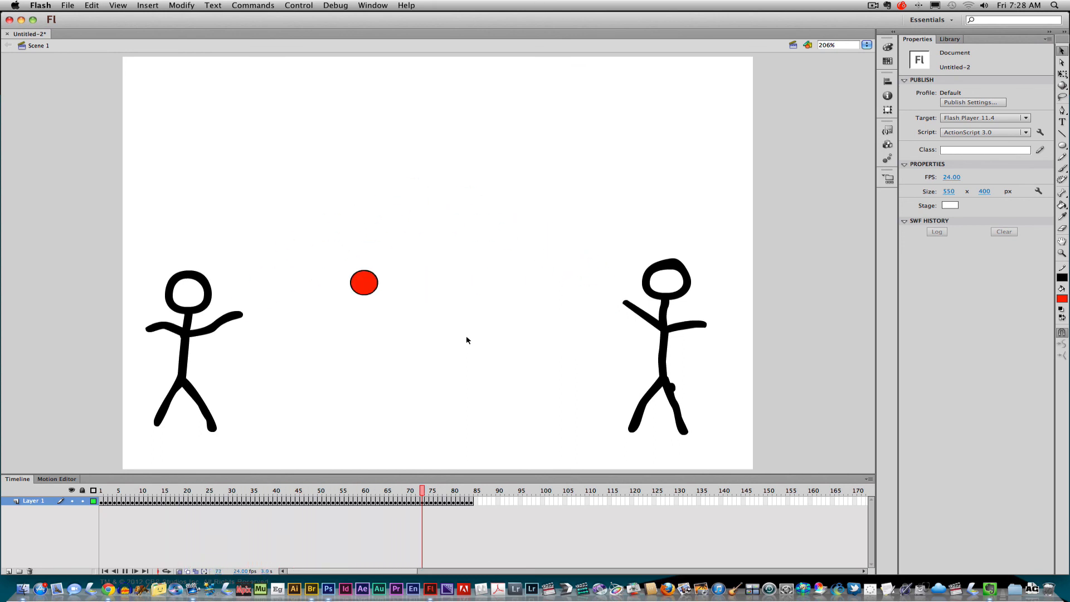
{"action": "key", "text": "Return"}
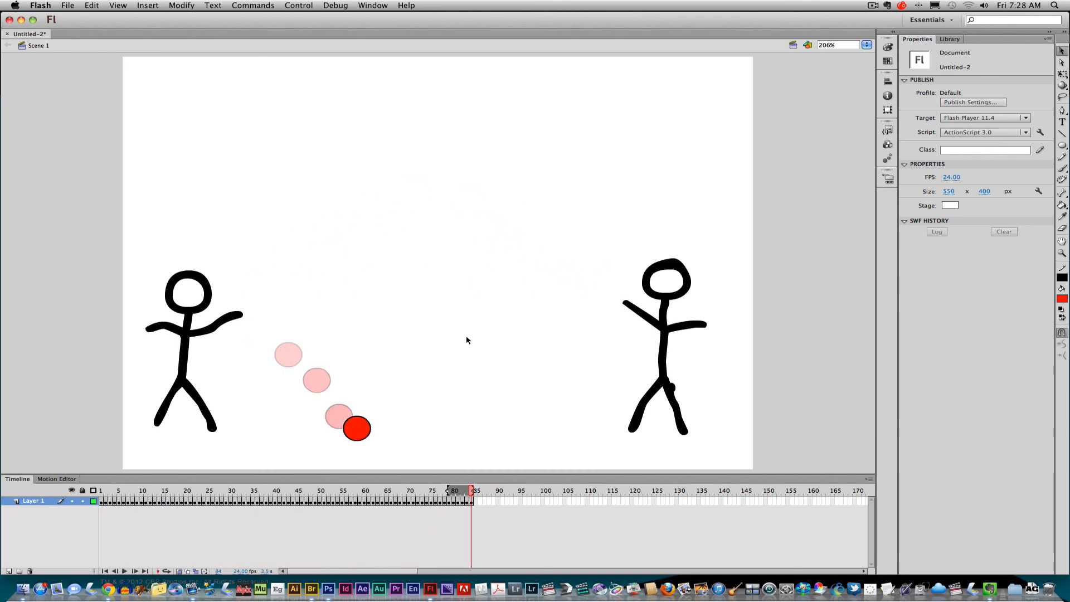
{"action": "key", "text": "Return"}
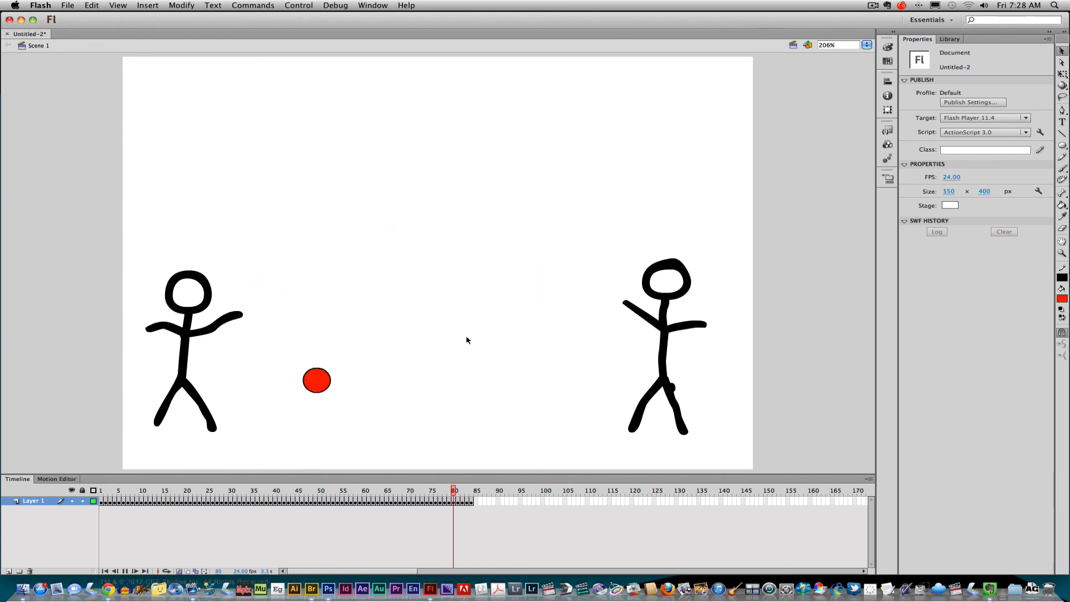
{"action": "key", "text": "Return"}
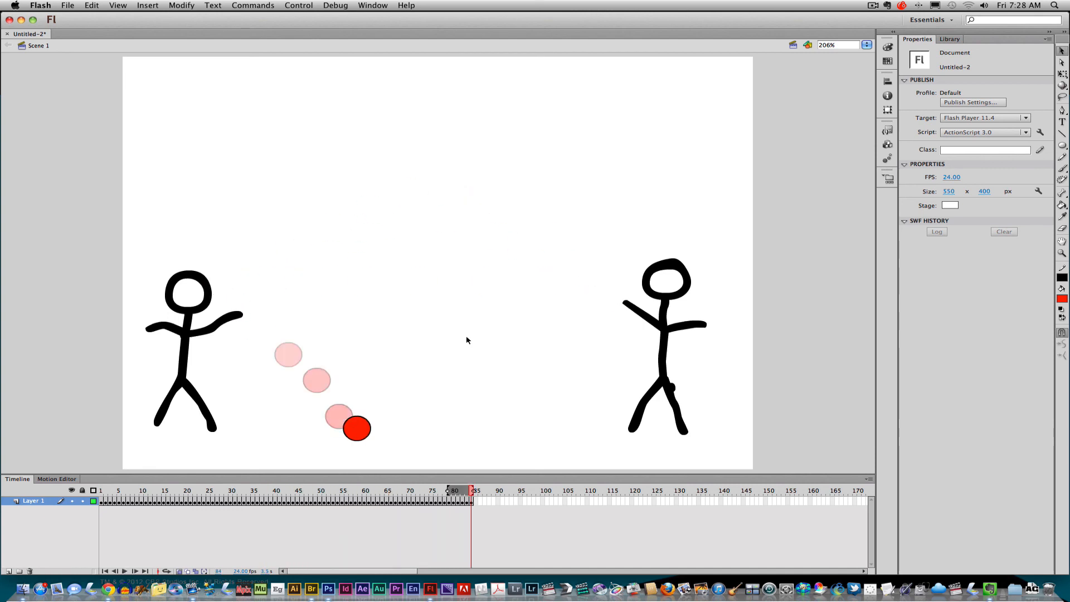
{"action": "left_click", "coordinate": [66, 7]}
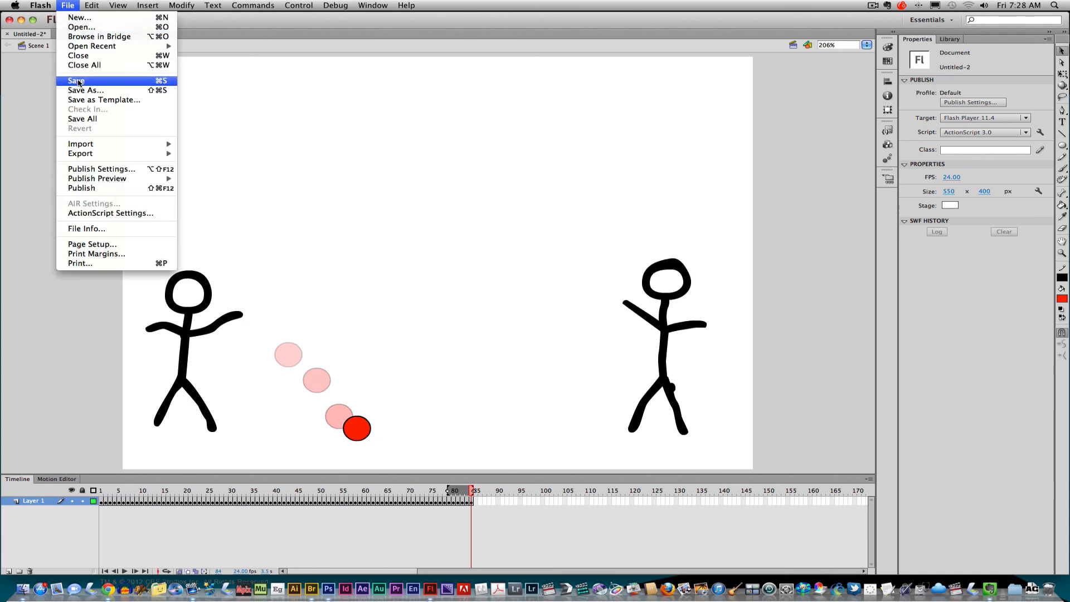
{"action": "left_click", "coordinate": [84, 92]}
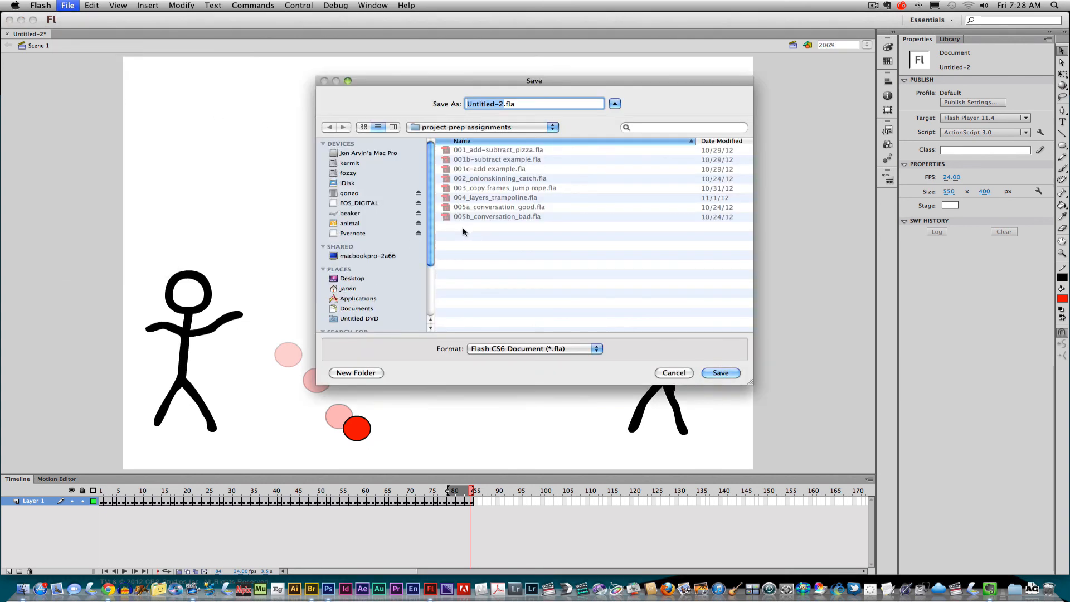
{"action": "type", "text": "catch"}
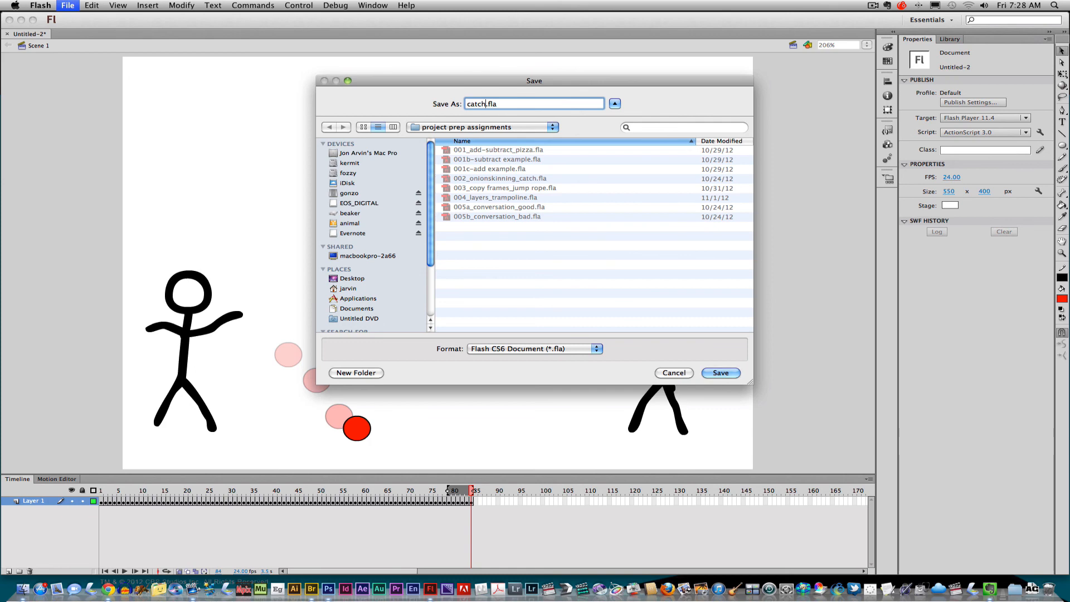
{"action": "left_click", "coordinate": [674, 372]}
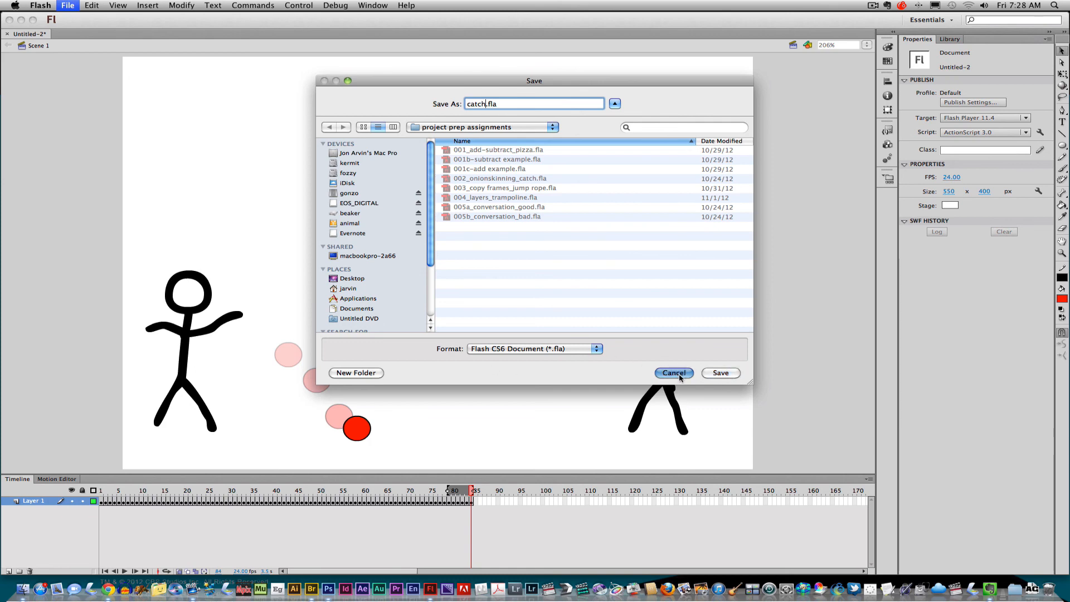